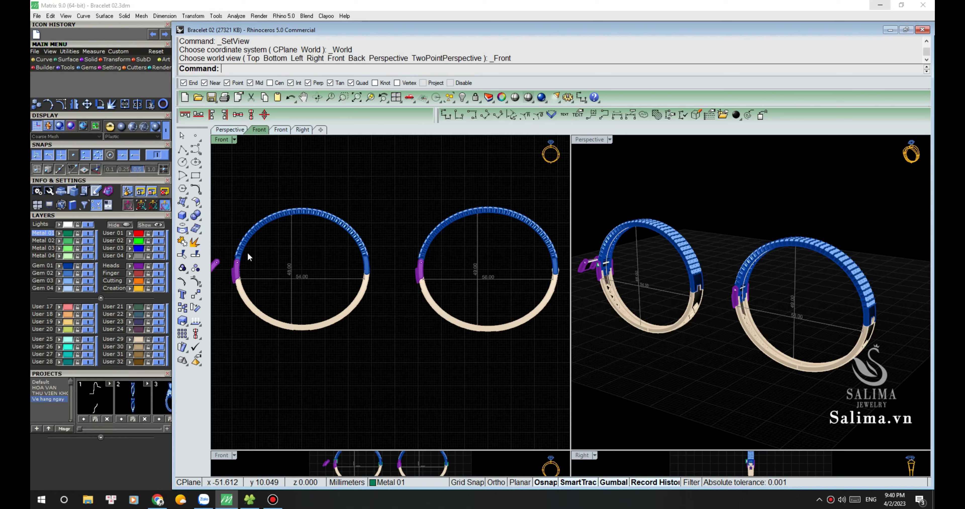
- Zoom and pan the Front view to centre the left bracelet
{"action": "scroll", "coordinate": [262, 264], "scroll_direction": "up", "scroll_amount": 3}
{"action": "scroll", "coordinate": [322, 291], "scroll_direction": "up", "scroll_amount": 2}
{"action": "scroll", "coordinate": [323, 290], "scroll_direction": "up", "scroll_amount": 4}
{"action": "scroll", "coordinate": [323, 289], "scroll_direction": "down", "scroll_amount": 4}
{"action": "scroll", "coordinate": [329, 286], "scroll_direction": "down", "scroll_amount": 2}
{"action": "scroll", "coordinate": [330, 285], "scroll_direction": "down", "scroll_amount": 1}
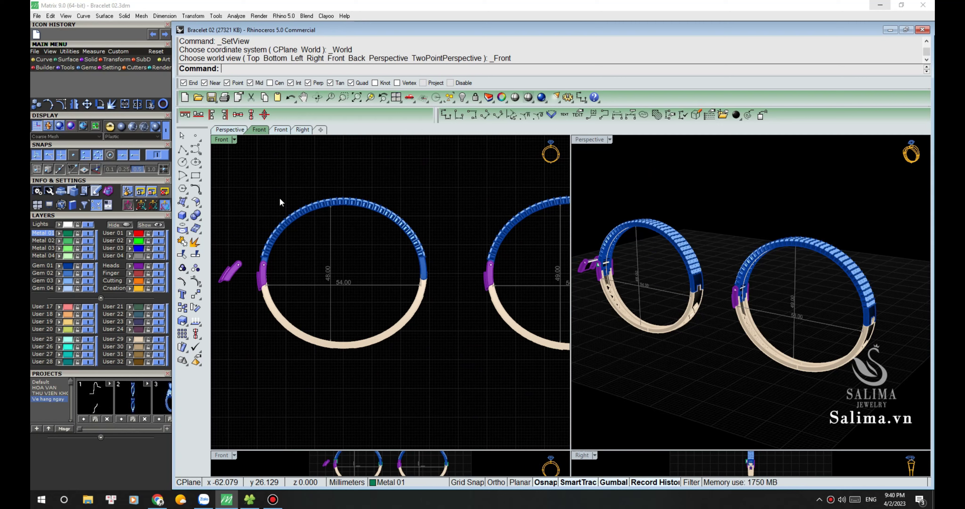
{"action": "right_click_drag", "start_coordinate": [291, 189], "coordinate": [277, 184]}
{"action": "right_click_drag", "start_coordinate": [469, 236], "coordinate": [469, 247]}
{"action": "scroll", "coordinate": [480, 253], "scroll_direction": "up", "scroll_amount": 2}
{"action": "scroll", "coordinate": [308, 242], "scroll_direction": "down", "scroll_amount": 2}
{"action": "right_click_drag", "start_coordinate": [308, 241], "coordinate": [347, 257]}
{"action": "scroll", "coordinate": [345, 257], "scroll_direction": "up", "scroll_amount": 3}
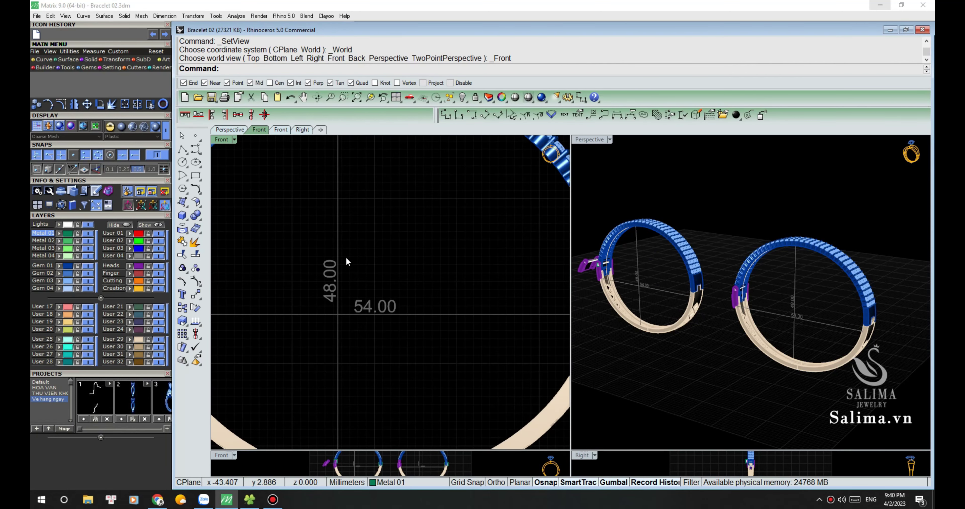
{"action": "left_click_drag", "start_coordinate": [288, 241], "coordinate": [422, 334]}
- Zoom and orbit the Perspective view onto the left bracelet, recentring the Front view
{"action": "scroll", "coordinate": [319, 277], "scroll_direction": "down", "scroll_amount": 3}
{"action": "scroll", "coordinate": [309, 272], "scroll_direction": "down", "scroll_amount": 2}
{"action": "scroll", "coordinate": [310, 272], "scroll_direction": "down", "scroll_amount": 1}
{"action": "scroll", "coordinate": [524, 274], "scroll_direction": "up", "scroll_amount": 3}
{"action": "scroll", "coordinate": [524, 275], "scroll_direction": "up", "scroll_amount": 3}
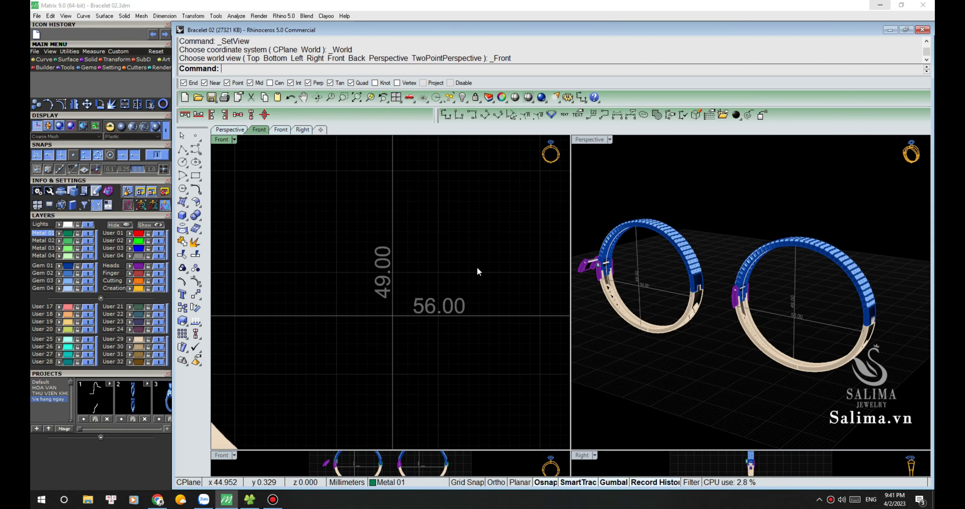
{"action": "scroll", "coordinate": [486, 288], "scroll_direction": "down", "scroll_amount": 2}
{"action": "scroll", "coordinate": [479, 276], "scroll_direction": "down", "scroll_amount": 2}
{"action": "scroll", "coordinate": [479, 276], "scroll_direction": "down", "scroll_amount": 2}
{"action": "scroll", "coordinate": [355, 270], "scroll_direction": "up", "scroll_amount": 4}
{"action": "scroll", "coordinate": [355, 270], "scroll_direction": "up", "scroll_amount": 3}
{"action": "scroll", "coordinate": [354, 264], "scroll_direction": "down", "scroll_amount": 1}
{"action": "scroll", "coordinate": [338, 263], "scroll_direction": "down", "scroll_amount": 1}
{"action": "scroll", "coordinate": [323, 262], "scroll_direction": "down", "scroll_amount": 1}
{"action": "scroll", "coordinate": [593, 271], "scroll_direction": "up", "scroll_amount": 1}
{"action": "scroll", "coordinate": [599, 266], "scroll_direction": "up", "scroll_amount": 2}
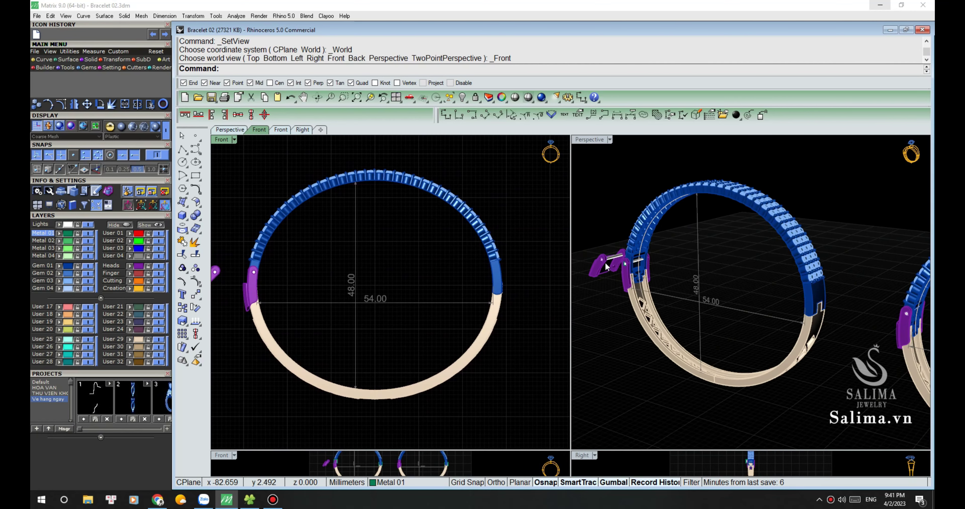
{"action": "scroll", "coordinate": [606, 261], "scroll_direction": "up", "scroll_amount": 1}
{"action": "scroll", "coordinate": [605, 247], "scroll_direction": "up", "scroll_amount": 1}
{"action": "scroll", "coordinate": [604, 242], "scroll_direction": "down", "scroll_amount": 3}
{"action": "right_click_drag", "start_coordinate": [659, 239], "coordinate": [711, 257]}
{"action": "right_click_drag", "start_coordinate": [296, 254], "coordinate": [280, 262]}
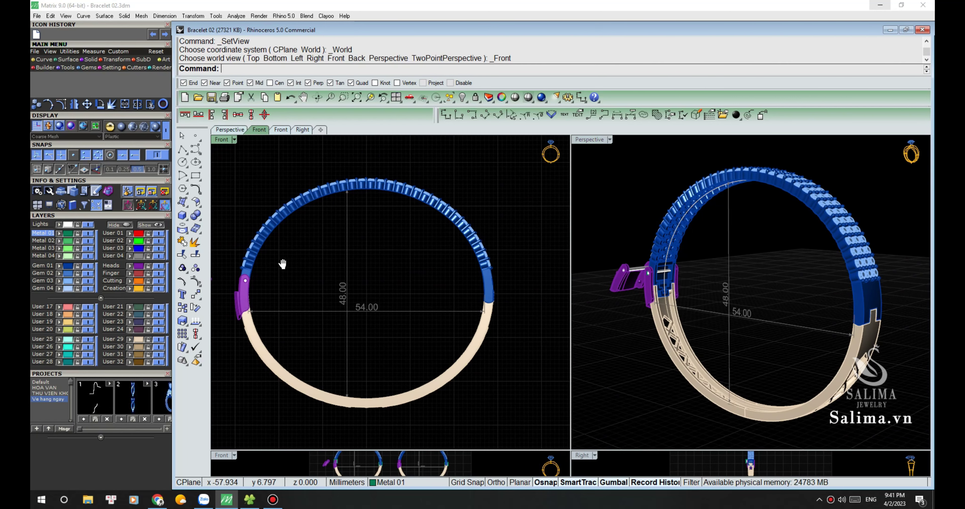
{"action": "right_click_drag", "start_coordinate": [840, 259], "coordinate": [817, 298]}
- Zoom into the gem rows and orbit to a lower front-facing view
{"action": "scroll", "coordinate": [835, 270], "scroll_direction": "up", "scroll_amount": 3}
{"action": "scroll", "coordinate": [835, 270], "scroll_direction": "down", "scroll_amount": 3}
{"action": "scroll", "coordinate": [887, 287], "scroll_direction": "up", "scroll_amount": 2}
{"action": "scroll", "coordinate": [879, 287], "scroll_direction": "up", "scroll_amount": 2}
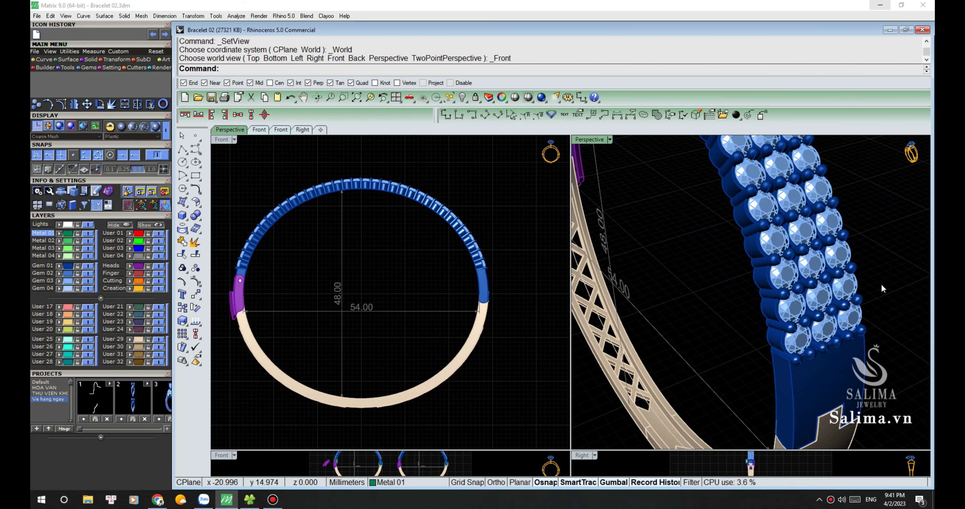
{"action": "scroll", "coordinate": [878, 286], "scroll_direction": "up", "scroll_amount": 2}
{"action": "scroll", "coordinate": [783, 277], "scroll_direction": "down", "scroll_amount": 3}
{"action": "scroll", "coordinate": [782, 276], "scroll_direction": "down", "scroll_amount": 3}
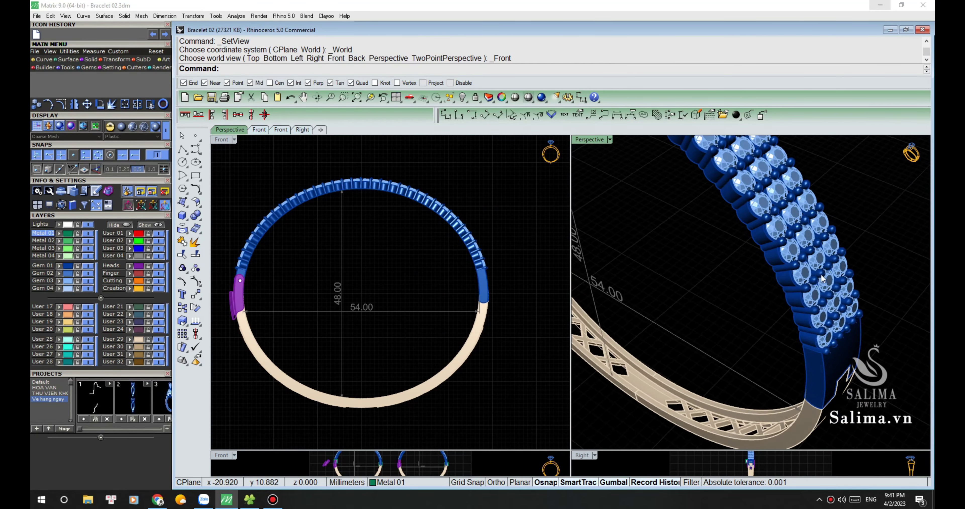
{"action": "scroll", "coordinate": [783, 277], "scroll_direction": "down", "scroll_amount": 3}
{"action": "right_click_drag", "start_coordinate": [697, 232], "coordinate": [692, 211]}
{"action": "scroll", "coordinate": [692, 212], "scroll_direction": "up", "scroll_amount": 3}
{"action": "scroll", "coordinate": [697, 221], "scroll_direction": "up", "scroll_amount": 2}
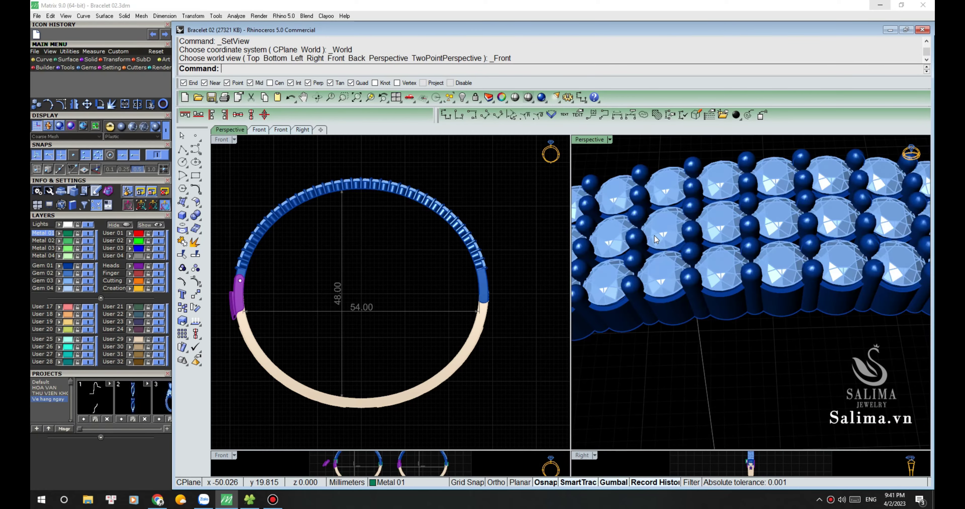
{"action": "scroll", "coordinate": [704, 228], "scroll_direction": "up", "scroll_amount": 2}
{"action": "scroll", "coordinate": [711, 232], "scroll_direction": "up", "scroll_amount": 2}
{"action": "scroll", "coordinate": [712, 233], "scroll_direction": "down", "scroll_amount": 5}
- Turn the bracelet upright and zoom onto the blue top and cream lower-half joint
{"action": "mouse_move", "coordinate": [711, 233]}
{"action": "right_mouse_down"}
{"action": "mouse_move", "coordinate": [690, 331]}
{"action": "mouse_move", "coordinate": [682, 281]}
{"action": "mouse_move", "coordinate": [730, 330]}
{"action": "mouse_move", "coordinate": [715, 302]}
{"action": "mouse_move", "coordinate": [694, 296]}
{"action": "right_mouse_up"}
{"action": "mouse_move", "coordinate": [840, 317]}
{"action": "right_mouse_down"}
{"action": "mouse_move", "coordinate": [764, 318]}
{"action": "mouse_move", "coordinate": [725, 386]}
{"action": "mouse_move", "coordinate": [800, 404]}
{"action": "right_mouse_up"}
{"action": "scroll", "coordinate": [843, 333], "scroll_direction": "up", "scroll_amount": 2}
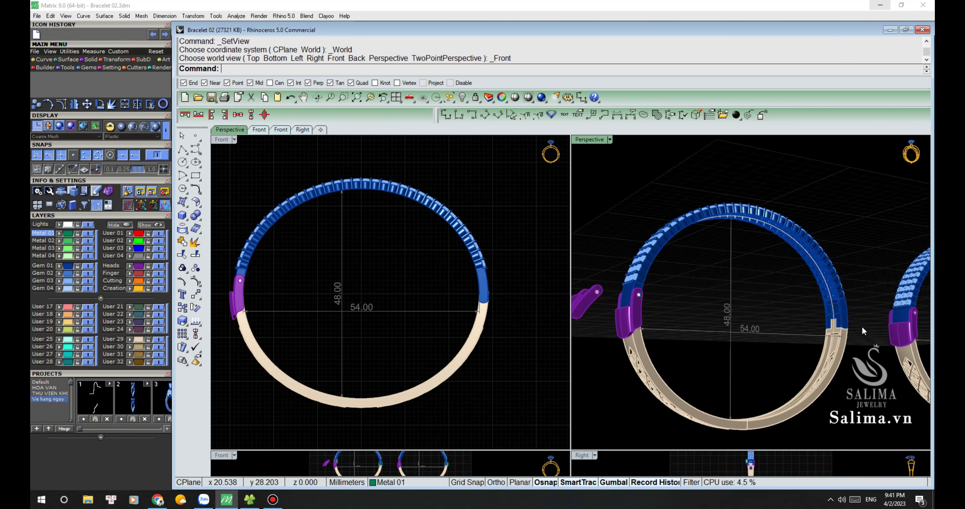
{"action": "scroll", "coordinate": [836, 321], "scroll_direction": "up", "scroll_amount": 2}
{"action": "scroll", "coordinate": [820, 333], "scroll_direction": "up", "scroll_amount": 2}
{"action": "scroll", "coordinate": [820, 333], "scroll_direction": "up", "scroll_amount": 2}
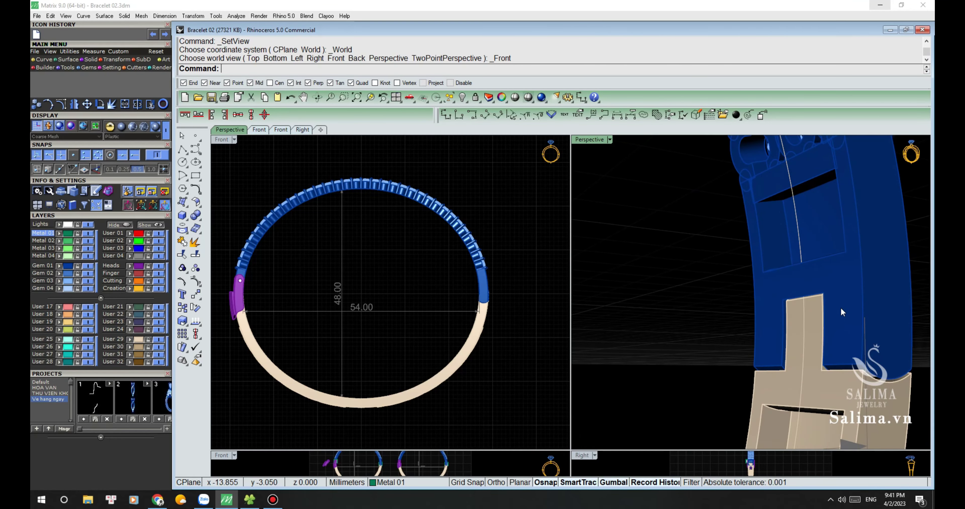
- Select everything, clear the selection, and orbit to a new angle on the clasp
{"action": "key", "text": "ctrl+a"}
{"action": "key", "text": "Escape"}
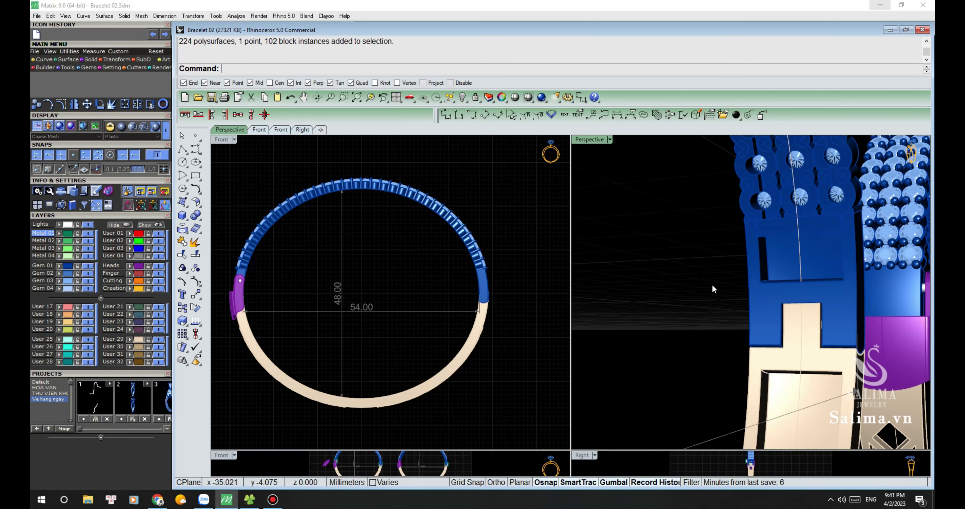
{"action": "mouse_move", "coordinate": [839, 310]}
{"action": "right_mouse_down"}
{"action": "mouse_move", "coordinate": [817, 204]}
{"action": "mouse_move", "coordinate": [824, 310]}
{"action": "mouse_move", "coordinate": [793, 268]}
{"action": "mouse_move", "coordinate": [783, 299]}
{"action": "mouse_move", "coordinate": [760, 288]}
{"action": "mouse_move", "coordinate": [695, 368]}
{"action": "mouse_move", "coordinate": [620, 288]}
{"action": "right_mouse_up"}
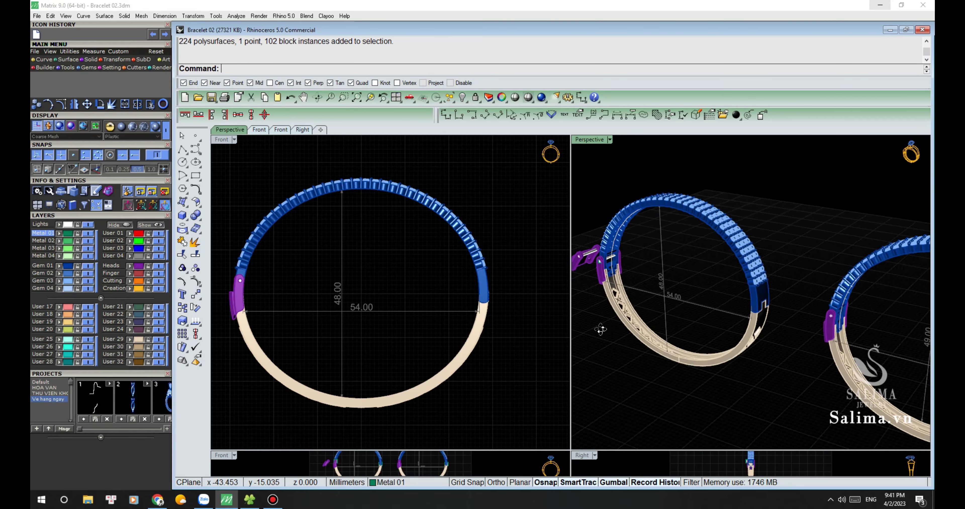
{"action": "scroll", "coordinate": [620, 288], "scroll_direction": "up", "scroll_amount": 5}
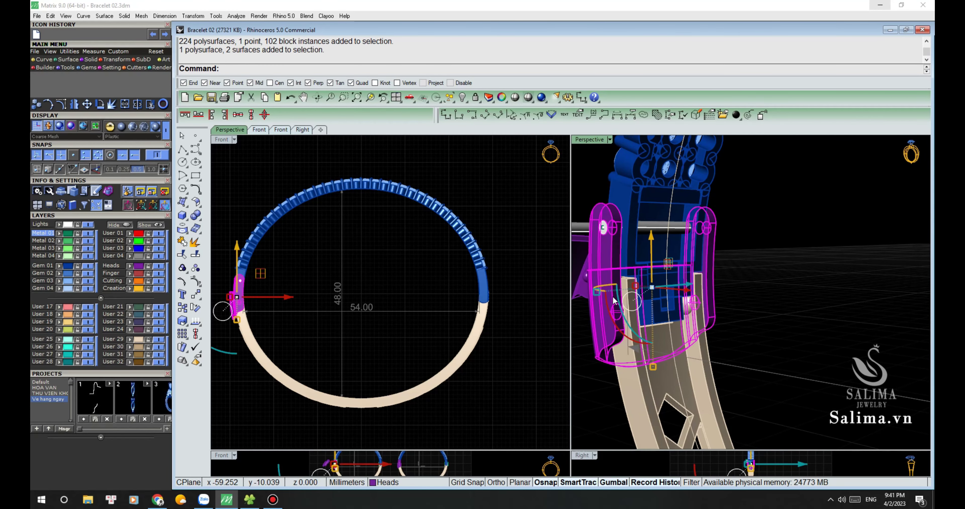
- Zoom the view onto the selected purple clasp hinge
{"action": "type", "text": "ZS"}
{"action": "key", "text": "Return"}
{"action": "key", "text": "Escape"}
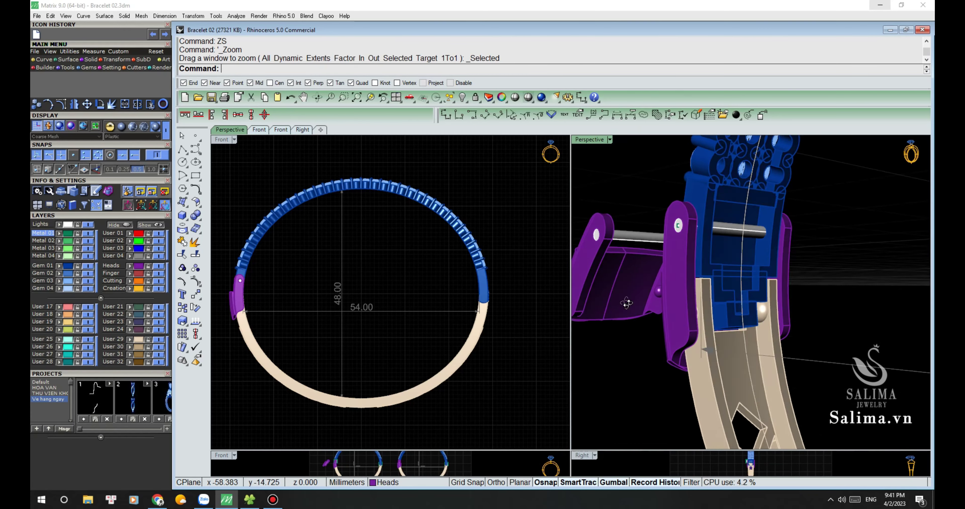
{"action": "scroll", "coordinate": [697, 327], "scroll_direction": "up", "scroll_amount": 1}
{"action": "scroll", "coordinate": [706, 332], "scroll_direction": "up", "scroll_amount": 2}
{"action": "scroll", "coordinate": [689, 345], "scroll_direction": "up", "scroll_amount": 2}
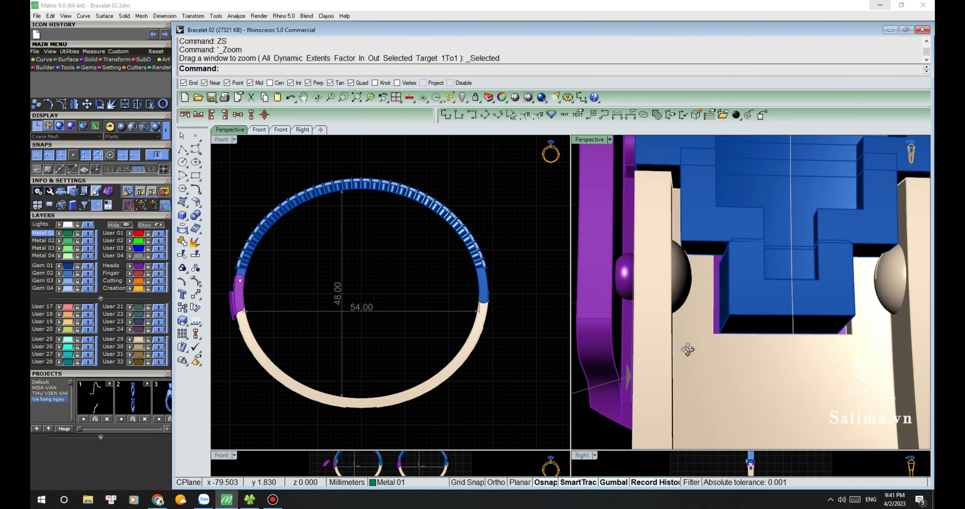
{"action": "scroll", "coordinate": [711, 356], "scroll_direction": "up", "scroll_amount": 2}
{"action": "scroll", "coordinate": [723, 361], "scroll_direction": "down", "scroll_amount": 1}
{"action": "scroll", "coordinate": [704, 336], "scroll_direction": "down", "scroll_amount": 2}
{"action": "scroll", "coordinate": [685, 303], "scroll_direction": "down", "scroll_amount": 2}
{"action": "scroll", "coordinate": [667, 273], "scroll_direction": "down", "scroll_amount": 2}
- Orbit around the clasp out to an angled view of the clasp and bracelet arc
{"action": "right_click_drag", "start_coordinate": [668, 273], "coordinate": [685, 279]}
{"action": "right_click_drag", "start_coordinate": [743, 294], "coordinate": [854, 318]}
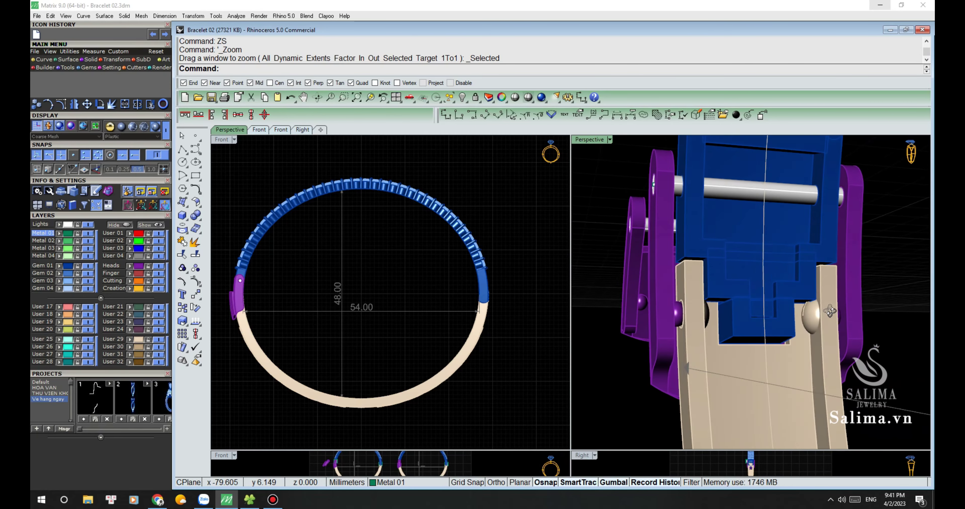
{"action": "mouse_move", "coordinate": [780, 322]}
{"action": "right_mouse_down"}
{"action": "mouse_move", "coordinate": [756, 284]}
{"action": "mouse_move", "coordinate": [818, 293]}
{"action": "mouse_move", "coordinate": [768, 230]}
{"action": "right_mouse_up"}
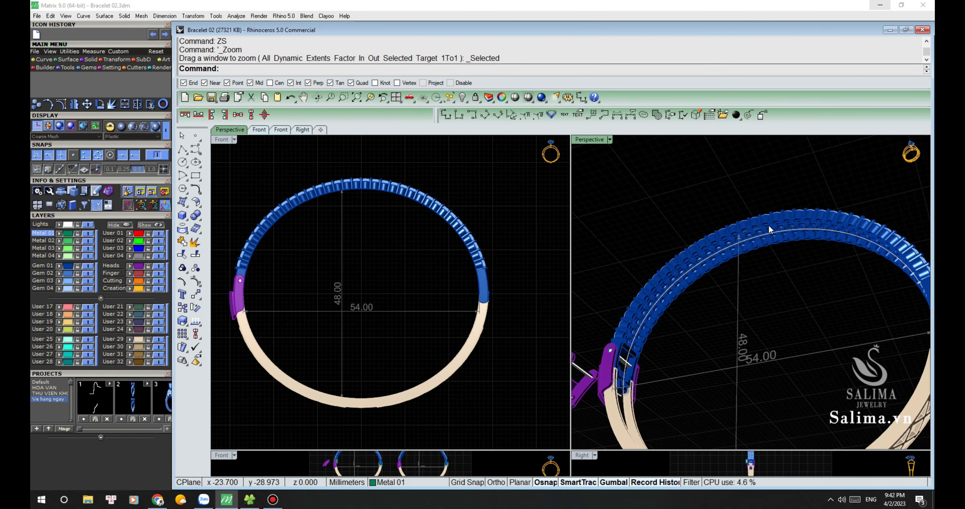
- Orbit the Perspective view low on the bracelet and pan the Front view across the gems
{"action": "scroll", "coordinate": [768, 224], "scroll_direction": "up", "scroll_amount": 2}
{"action": "scroll", "coordinate": [756, 268], "scroll_direction": "up", "scroll_amount": 2}
{"action": "scroll", "coordinate": [754, 232], "scroll_direction": "up", "scroll_amount": 2}
{"action": "scroll", "coordinate": [764, 327], "scroll_direction": "up", "scroll_amount": 2}
{"action": "mouse_move", "coordinate": [764, 326]}
{"action": "right_mouse_down"}
{"action": "mouse_move", "coordinate": [797, 256]}
{"action": "mouse_move", "coordinate": [810, 311]}
{"action": "mouse_move", "coordinate": [747, 305]}
{"action": "mouse_move", "coordinate": [764, 284]}
{"action": "mouse_move", "coordinate": [715, 324]}
{"action": "mouse_move", "coordinate": [752, 323]}
{"action": "mouse_move", "coordinate": [713, 266]}
{"action": "mouse_move", "coordinate": [731, 297]}
{"action": "right_mouse_up"}
{"action": "scroll", "coordinate": [810, 311], "scroll_direction": "up", "scroll_amount": 3}
{"action": "scroll", "coordinate": [810, 311], "scroll_direction": "up", "scroll_amount": 2}
{"action": "scroll", "coordinate": [730, 297], "scroll_direction": "up", "scroll_amount": 2}
{"action": "scroll", "coordinate": [716, 290], "scroll_direction": "down", "scroll_amount": 2}
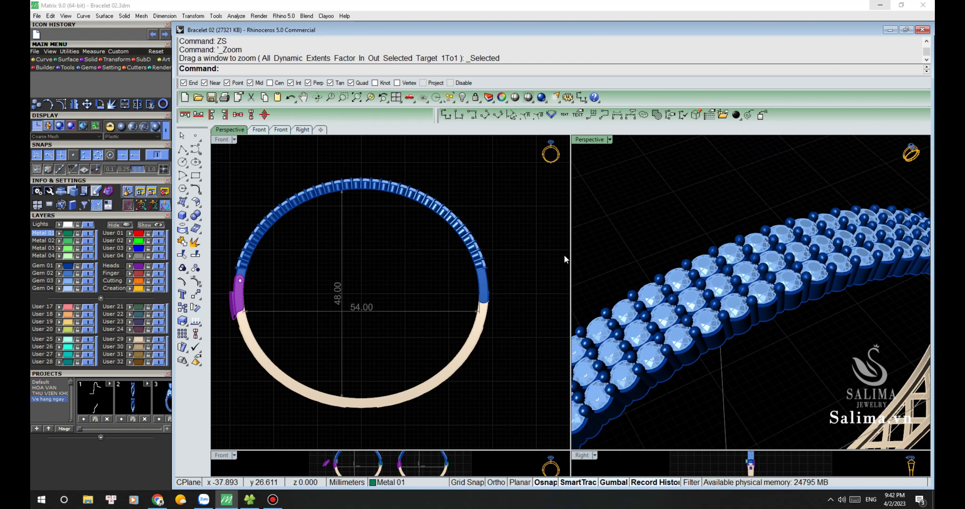
{"action": "scroll", "coordinate": [482, 241], "scroll_direction": "down", "scroll_amount": 2}
{"action": "scroll", "coordinate": [449, 225], "scroll_direction": "up", "scroll_amount": 4}
{"action": "scroll", "coordinate": [430, 221], "scroll_direction": "up", "scroll_amount": 3}
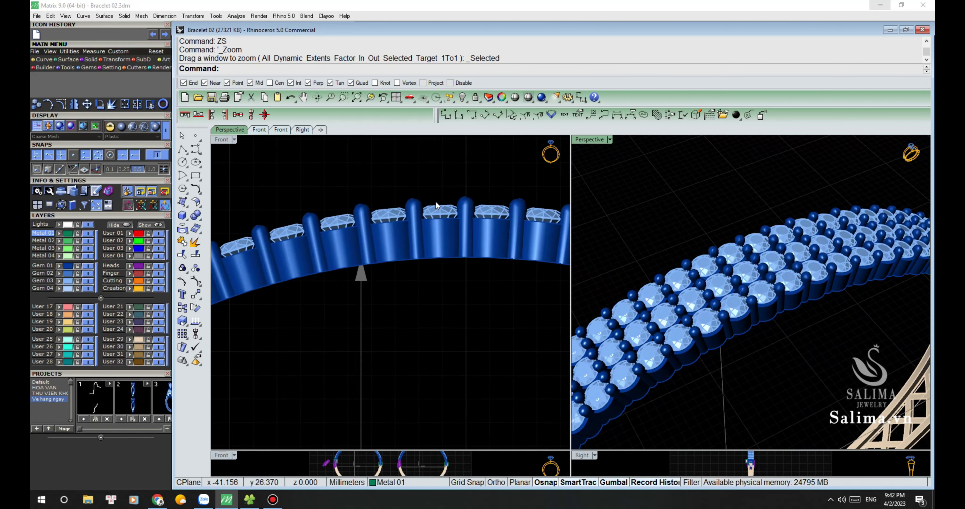
{"action": "scroll", "coordinate": [405, 214], "scroll_direction": "up", "scroll_amount": 3}
{"action": "right_click_drag", "start_coordinate": [405, 214], "coordinate": [345, 223]}
- Ghost the Front view and place a 2.00 aligned dimension across a gem's girdle
{"action": "type", "text": "gh"}
{"action": "key", "text": "Return"}
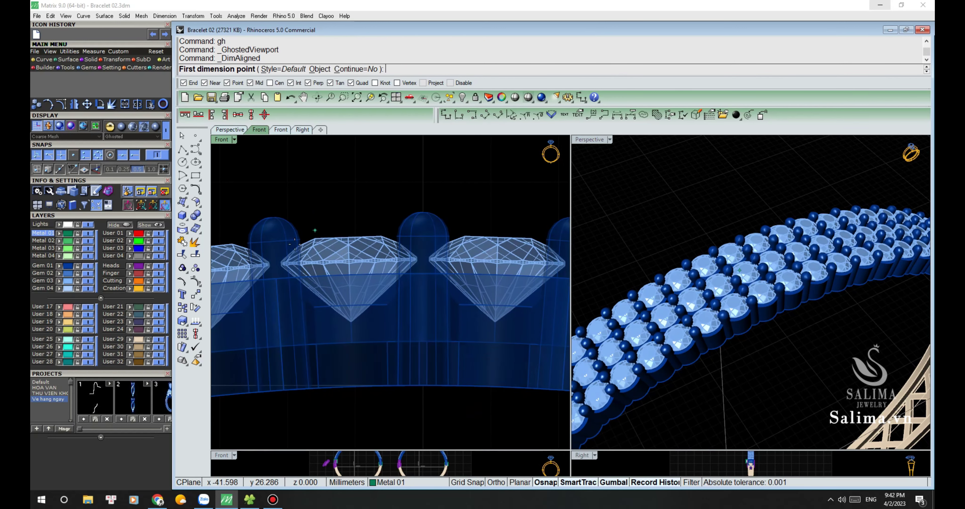
{"action": "scroll", "coordinate": [295, 243], "scroll_direction": "up", "scroll_amount": 3}
{"action": "scroll", "coordinate": [277, 258], "scroll_direction": "up", "scroll_amount": 2}
{"action": "scroll", "coordinate": [273, 261], "scroll_direction": "down", "scroll_amount": 3}
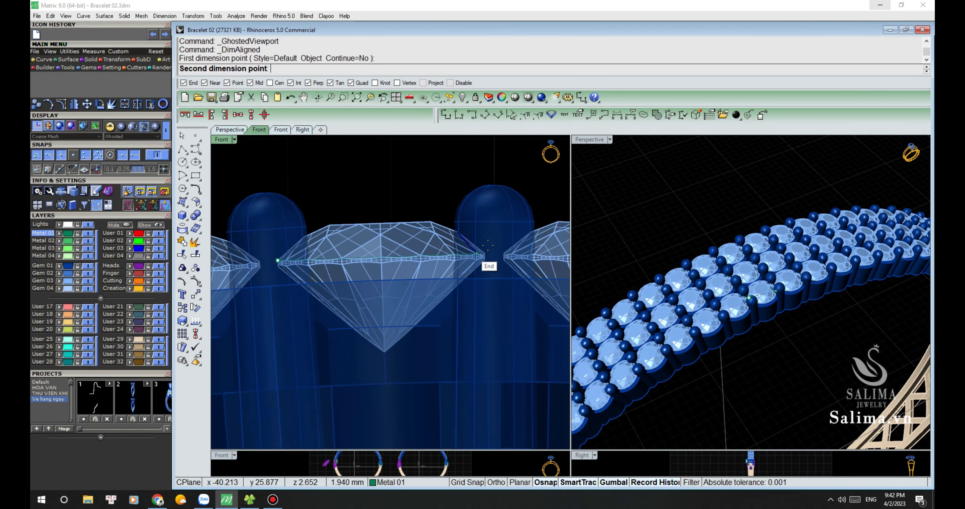
{"action": "scroll", "coordinate": [483, 262], "scroll_direction": "up", "scroll_amount": 3}
{"action": "left_click", "coordinate": [482, 263]}
{"action": "scroll", "coordinate": [482, 263], "scroll_direction": "down", "scroll_amount": 1}
{"action": "scroll", "coordinate": [434, 206], "scroll_direction": "down", "scroll_amount": 3}
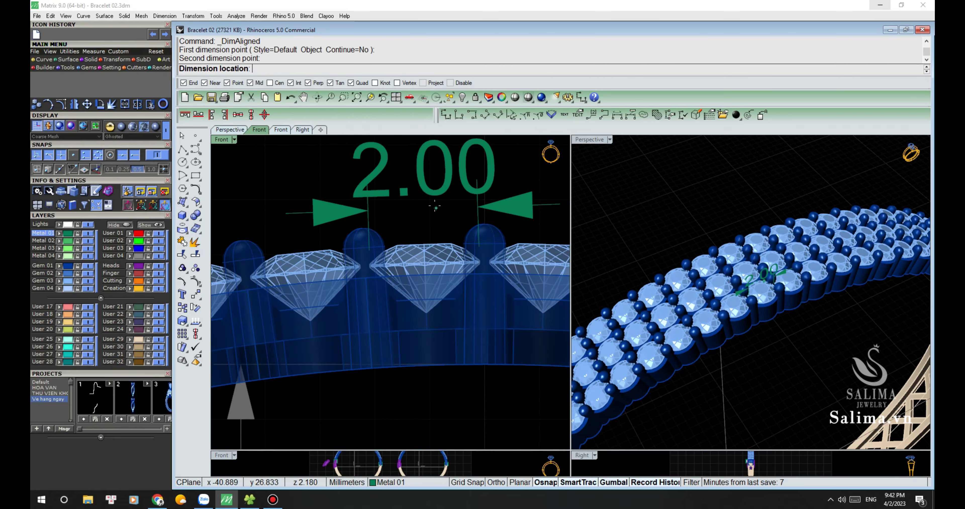
{"action": "scroll", "coordinate": [431, 219], "scroll_direction": "down", "scroll_amount": 5}
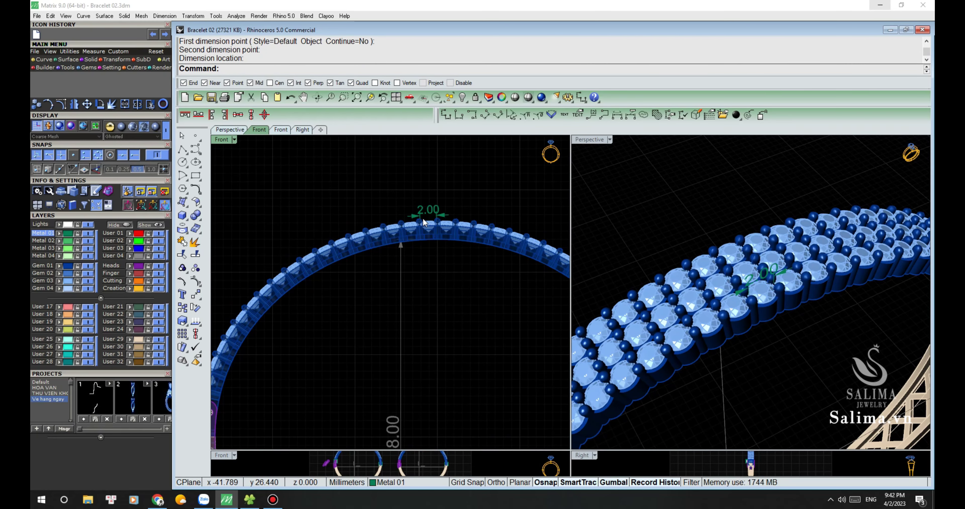
{"action": "scroll", "coordinate": [423, 222], "scroll_direction": "down", "scroll_amount": 5}
{"action": "scroll", "coordinate": [323, 301], "scroll_direction": "up", "scroll_amount": 4}
- Zoom the Front view in and out around the bracelet's clasp area
{"action": "scroll", "coordinate": [332, 281], "scroll_direction": "up", "scroll_amount": 2}
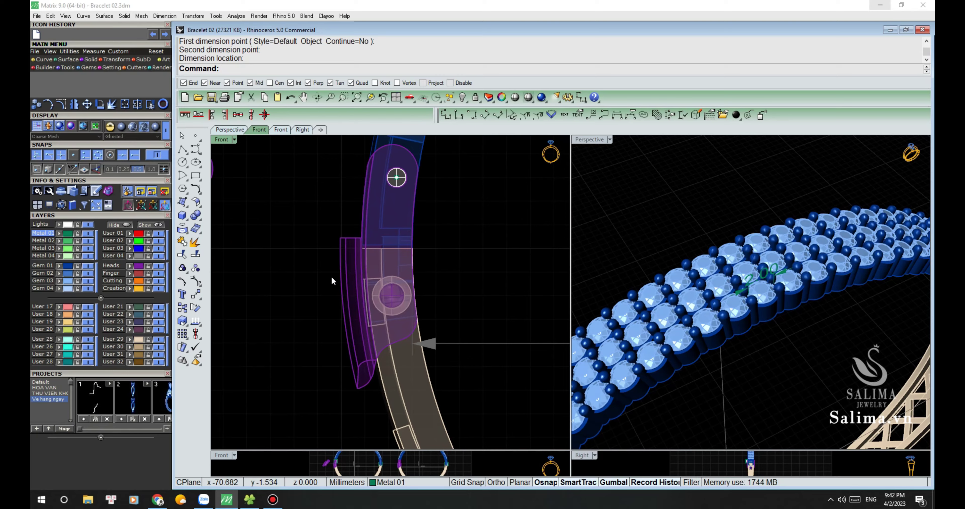
{"action": "scroll", "coordinate": [726, 221], "scroll_direction": "down", "scroll_amount": 5}
{"action": "scroll", "coordinate": [711, 243], "scroll_direction": "down", "scroll_amount": 3}
{"action": "scroll", "coordinate": [689, 278], "scroll_direction": "down", "scroll_amount": 2}
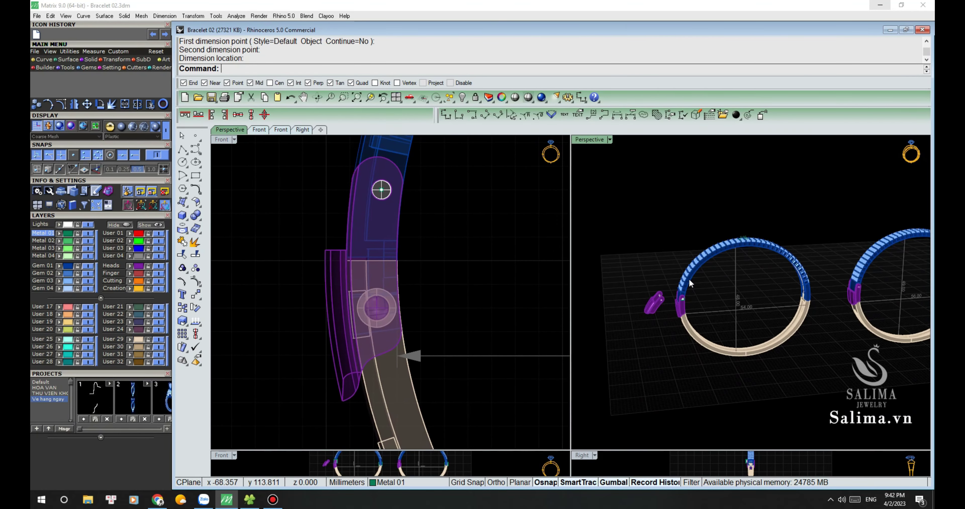
{"action": "scroll", "coordinate": [630, 336], "scroll_direction": "up", "scroll_amount": 3}
{"action": "scroll", "coordinate": [633, 329], "scroll_direction": "up", "scroll_amount": 3}
{"action": "scroll", "coordinate": [708, 292], "scroll_direction": "up", "scroll_amount": 3}
{"action": "scroll", "coordinate": [643, 345], "scroll_direction": "up", "scroll_amount": 3}
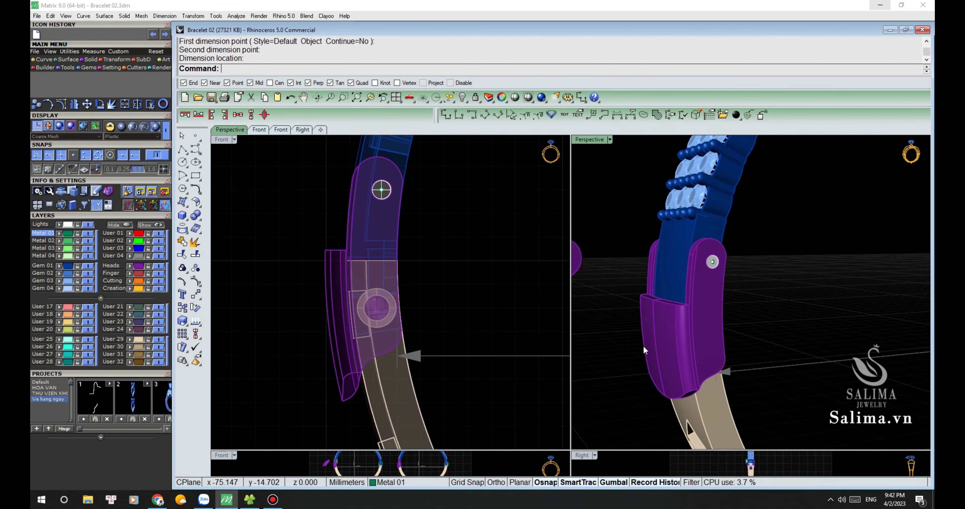
{"action": "scroll", "coordinate": [644, 344], "scroll_direction": "down", "scroll_amount": 1}
{"action": "scroll", "coordinate": [708, 314], "scroll_direction": "down", "scroll_amount": 2}
{"action": "scroll", "coordinate": [591, 314], "scroll_direction": "down", "scroll_amount": 1}
{"action": "scroll", "coordinate": [437, 283], "scroll_direction": "down", "scroll_amount": 2}
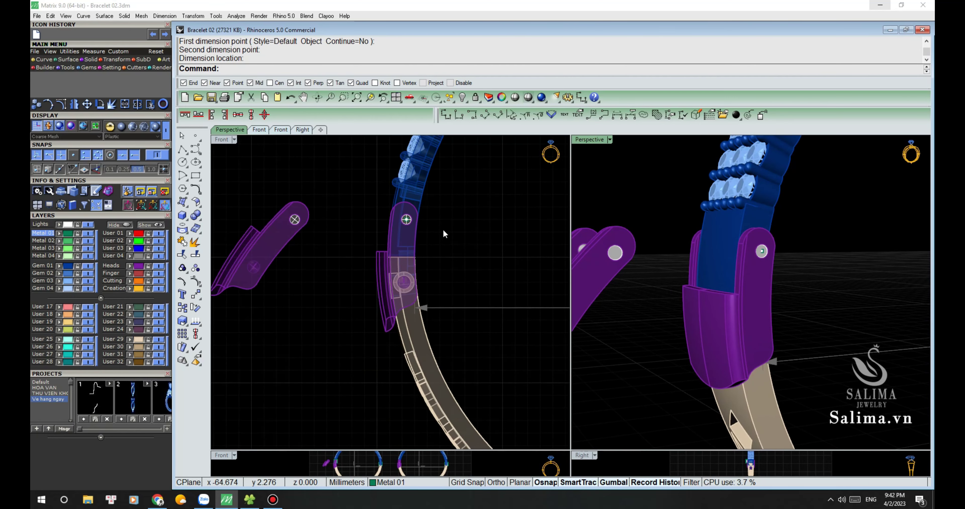
{"action": "scroll", "coordinate": [443, 229], "scroll_direction": "up", "scroll_amount": 2}
{"action": "scroll", "coordinate": [373, 253], "scroll_direction": "up", "scroll_amount": 2}
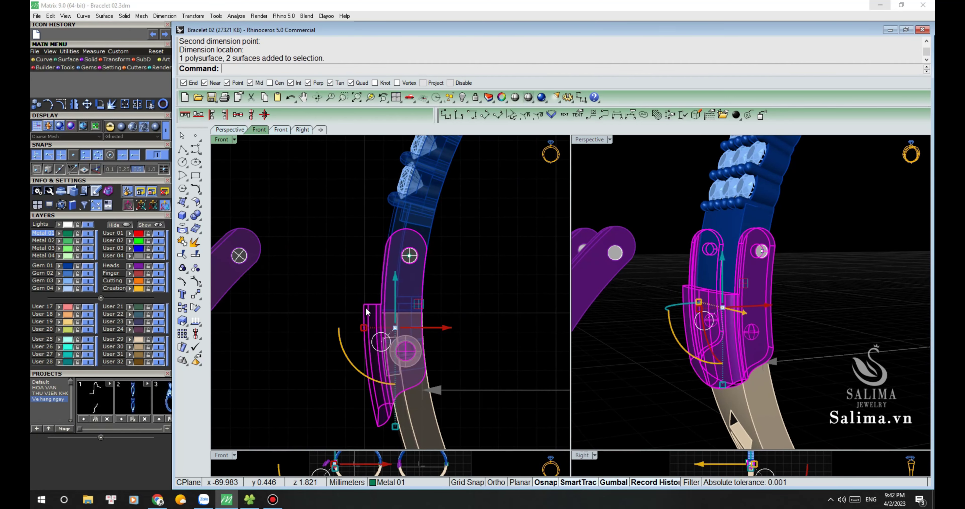
- Centre the purple clasp in the Front view and orbit the Perspective view close to its hinge
{"action": "mouse_move", "coordinate": [334, 232]}
{"action": "right_mouse_down"}
{"action": "mouse_move", "coordinate": [327, 224]}
{"action": "mouse_move", "coordinate": [341, 231]}
{"action": "right_mouse_up"}
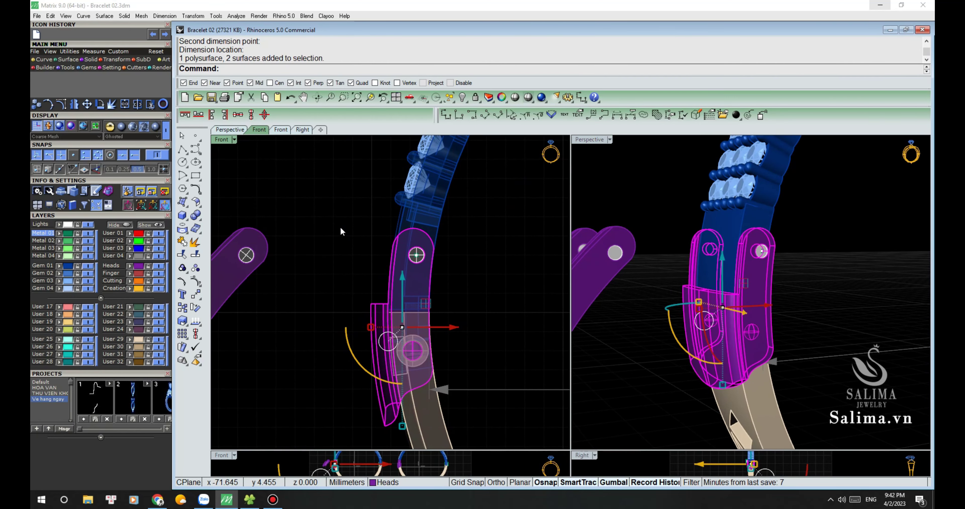
{"action": "scroll", "coordinate": [403, 258], "scroll_direction": "up", "scroll_amount": 3}
{"action": "scroll", "coordinate": [422, 257], "scroll_direction": "up", "scroll_amount": 3}
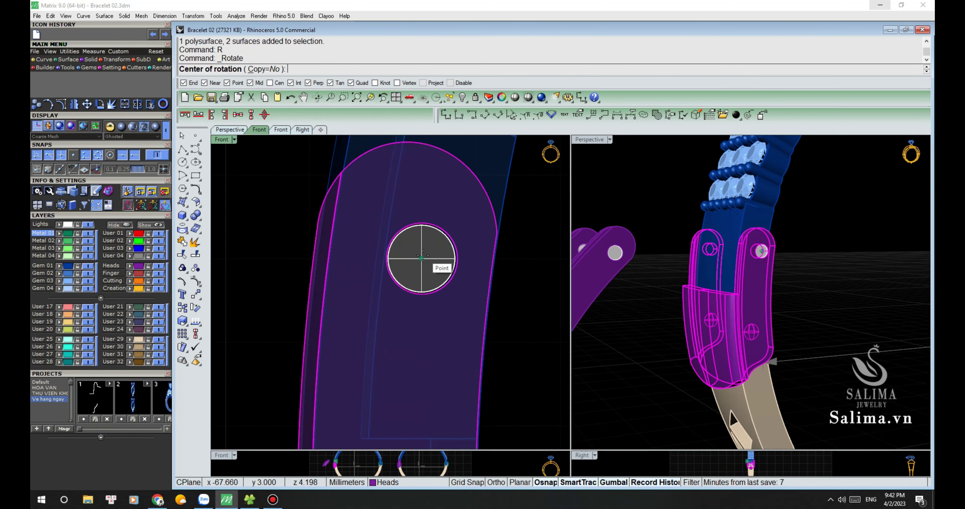
{"action": "scroll", "coordinate": [422, 258], "scroll_direction": "down", "scroll_amount": 3}
{"action": "scroll", "coordinate": [487, 243], "scroll_direction": "down", "scroll_amount": 2}
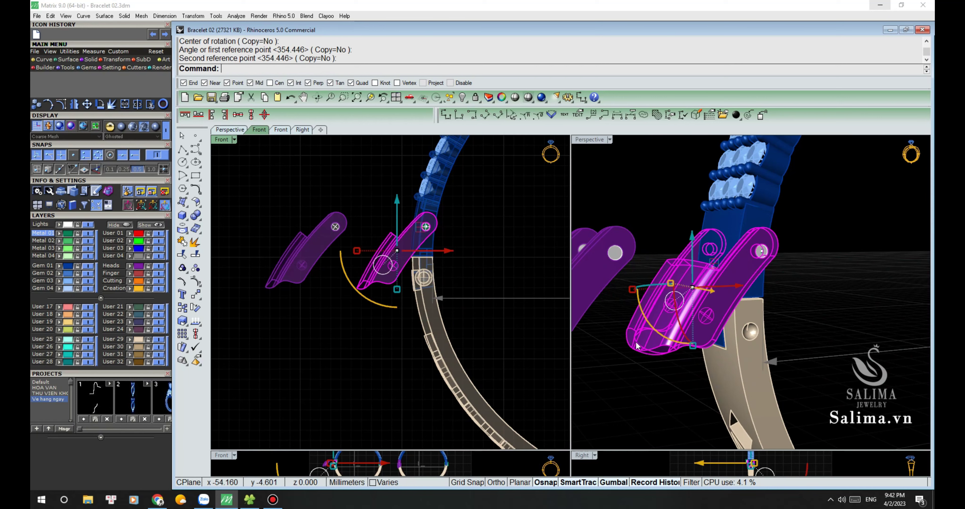
{"action": "mouse_move", "coordinate": [643, 379]}
{"action": "right_mouse_down"}
{"action": "mouse_move", "coordinate": [732, 341]}
{"action": "mouse_move", "coordinate": [699, 306]}
{"action": "mouse_move", "coordinate": [685, 305]}
{"action": "mouse_move", "coordinate": [793, 307]}
{"action": "right_mouse_up"}
{"action": "mouse_move", "coordinate": [860, 308]}
{"action": "right_mouse_down"}
{"action": "mouse_move", "coordinate": [752, 295]}
{"action": "mouse_move", "coordinate": [828, 209]}
{"action": "right_mouse_up"}
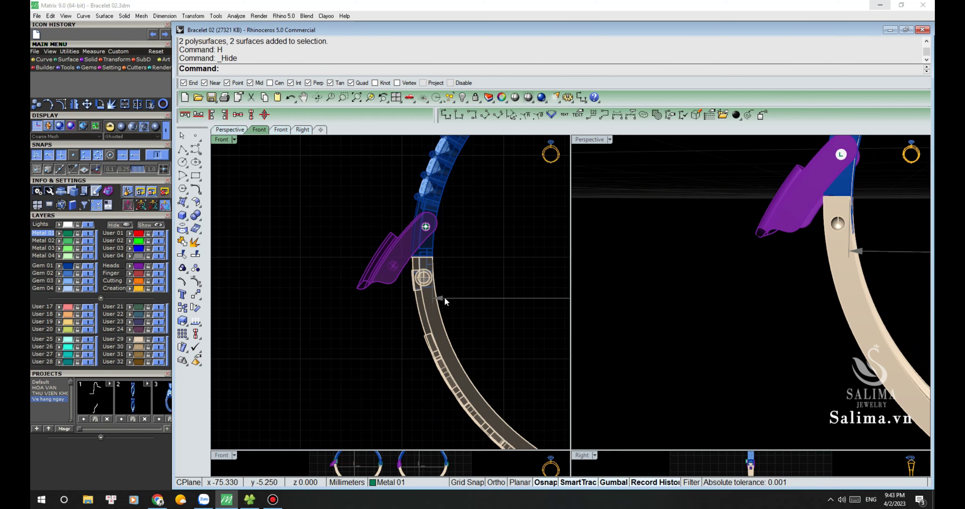
- Zoom and orbit the Perspective view along the band to see the whole bracelet
{"action": "scroll", "coordinate": [767, 237], "scroll_direction": "up", "scroll_amount": 3}
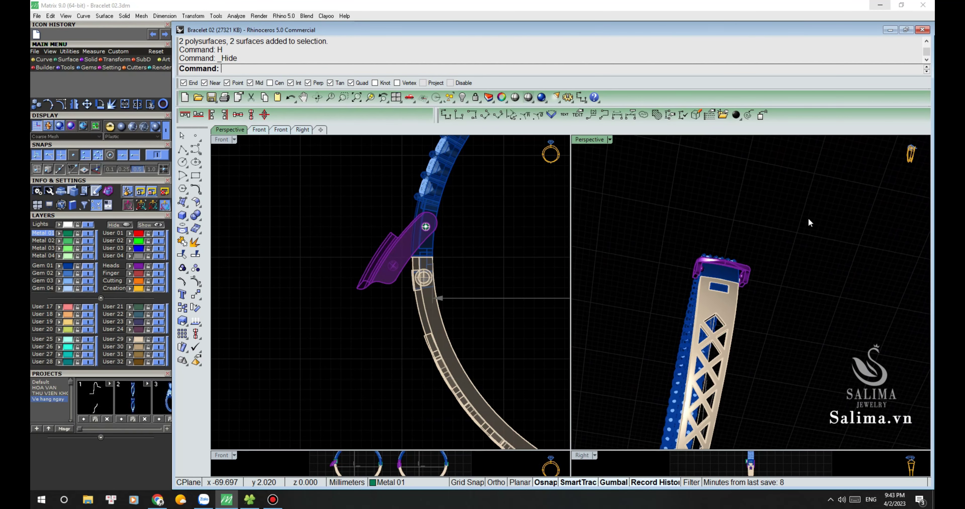
{"action": "scroll", "coordinate": [749, 236], "scroll_direction": "up", "scroll_amount": 2}
{"action": "scroll", "coordinate": [731, 236], "scroll_direction": "up", "scroll_amount": 2}
{"action": "scroll", "coordinate": [709, 235], "scroll_direction": "up", "scroll_amount": 2}
{"action": "mouse_move", "coordinate": [710, 236]}
{"action": "right_mouse_down"}
{"action": "mouse_move", "coordinate": [704, 228]}
{"action": "mouse_move", "coordinate": [689, 275]}
{"action": "mouse_move", "coordinate": [739, 286]}
{"action": "right_mouse_up"}
{"action": "scroll", "coordinate": [736, 286], "scroll_direction": "down", "scroll_amount": 1}
{"action": "scroll", "coordinate": [734, 286], "scroll_direction": "down", "scroll_amount": 1}
{"action": "scroll", "coordinate": [426, 252], "scroll_direction": "down", "scroll_amount": 1}
{"action": "scroll", "coordinate": [426, 251], "scroll_direction": "down", "scroll_amount": 2}
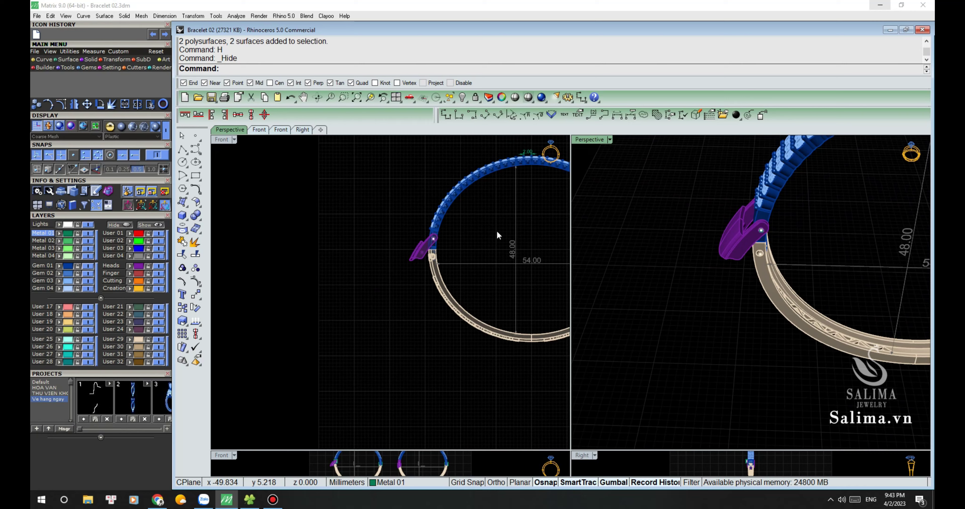
{"action": "scroll", "coordinate": [500, 236], "scroll_direction": "down", "scroll_amount": 1}
{"action": "scroll", "coordinate": [739, 307], "scroll_direction": "down", "scroll_amount": 4}
{"action": "scroll", "coordinate": [775, 280], "scroll_direction": "up", "scroll_amount": 5}
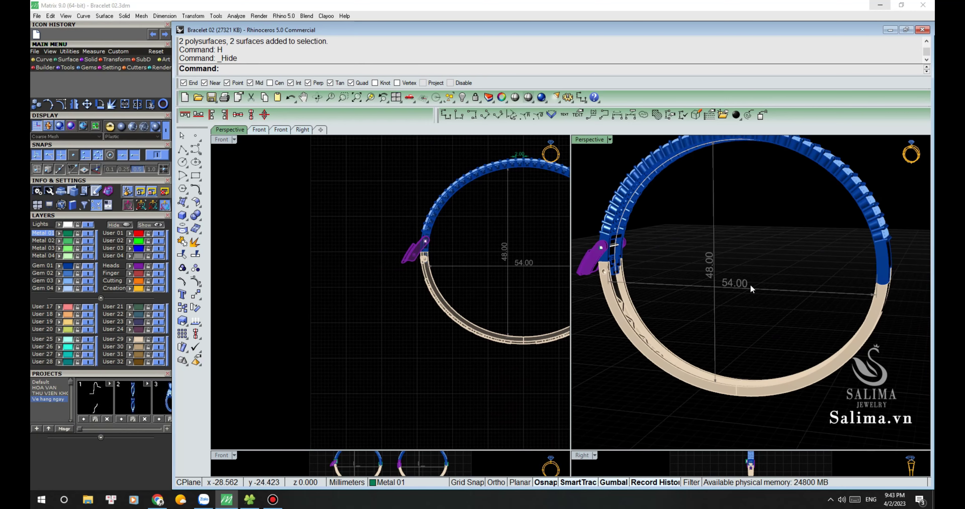
- Zoom in the Front view and select the purple clasp piece
{"action": "scroll", "coordinate": [746, 245], "scroll_direction": "down", "scroll_amount": 2}
{"action": "mouse_move", "coordinate": [755, 236]}
{"action": "right_mouse_down"}
{"action": "mouse_move", "coordinate": [845, 241]}
{"action": "mouse_move", "coordinate": [794, 229]}
{"action": "right_mouse_up"}
{"action": "scroll", "coordinate": [768, 231], "scroll_direction": "up", "scroll_amount": 2}
{"action": "scroll", "coordinate": [405, 256], "scroll_direction": "down", "scroll_amount": 1}
{"action": "scroll", "coordinate": [348, 264], "scroll_direction": "up", "scroll_amount": 2}
{"action": "scroll", "coordinate": [259, 283], "scroll_direction": "up", "scroll_amount": 2}
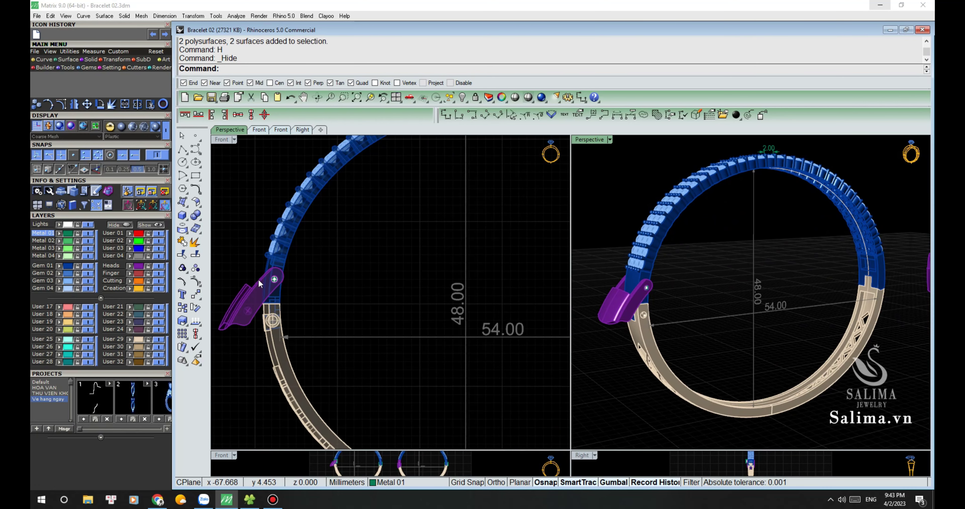
{"action": "left_click", "coordinate": [286, 233], "text": "shift"}
{"action": "scroll", "coordinate": [300, 269], "scroll_direction": "up", "scroll_amount": 2}
{"action": "scroll", "coordinate": [320, 289], "scroll_direction": "up", "scroll_amount": 2}
- Add the blue gem-set top half to the selection, zooming in around it
{"action": "scroll", "coordinate": [311, 288], "scroll_direction": "up", "scroll_amount": 1}
{"action": "left_click", "coordinate": [301, 289], "text": "shift"}
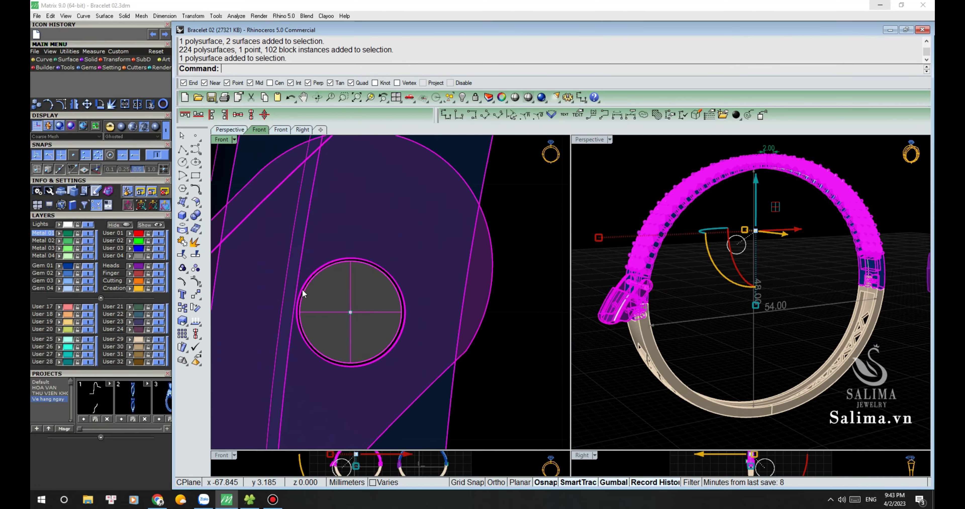
{"action": "scroll", "coordinate": [301, 289], "scroll_direction": "down", "scroll_amount": 2}
{"action": "scroll", "coordinate": [269, 270], "scroll_direction": "down", "scroll_amount": 3}
{"action": "scroll", "coordinate": [522, 289], "scroll_direction": "up", "scroll_amount": 1}
{"action": "scroll", "coordinate": [522, 289], "scroll_direction": "down", "scroll_amount": 1}
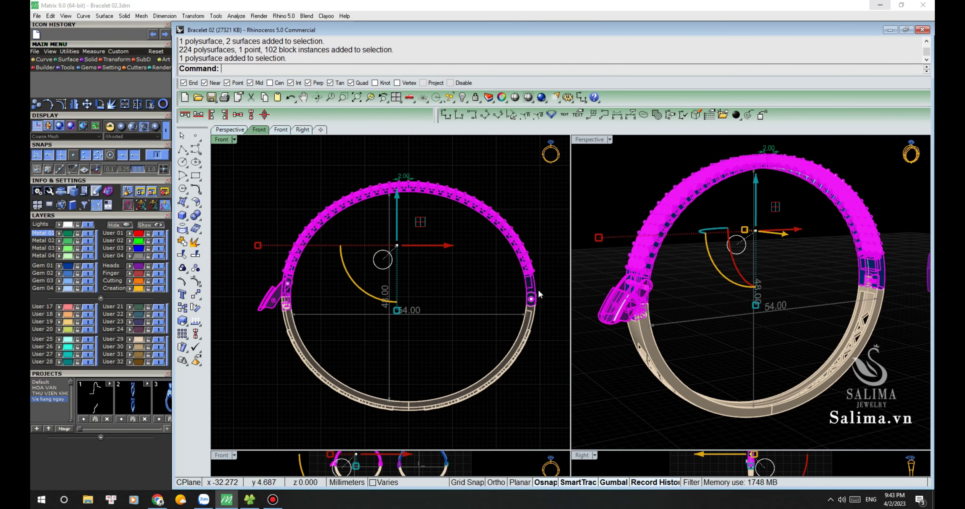
{"action": "scroll", "coordinate": [583, 291], "scroll_direction": "up", "scroll_amount": 2}
{"action": "scroll", "coordinate": [558, 300], "scroll_direction": "up", "scroll_amount": 3}
{"action": "scroll", "coordinate": [680, 291], "scroll_direction": "down", "scroll_amount": 3}
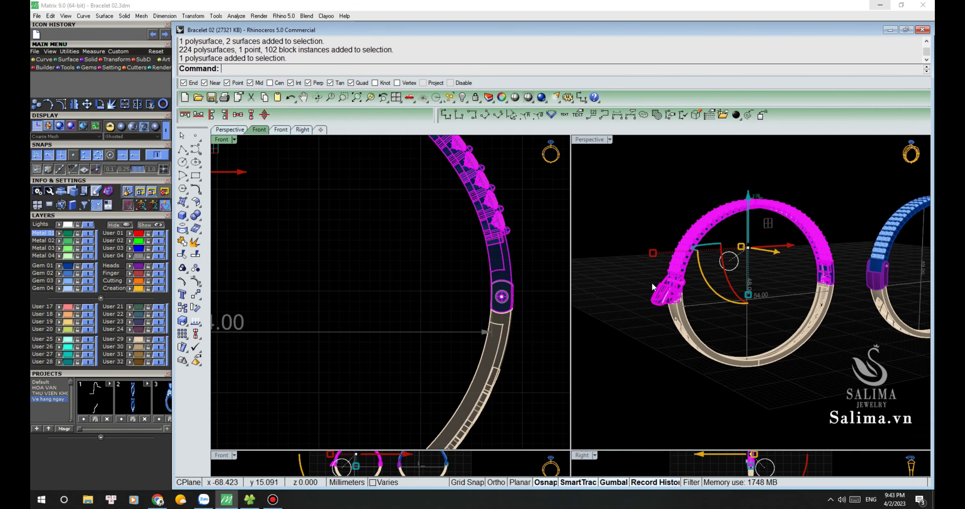
{"action": "scroll", "coordinate": [453, 278], "scroll_direction": "down", "scroll_amount": 1}
{"action": "scroll", "coordinate": [494, 303], "scroll_direction": "up", "scroll_amount": 1}
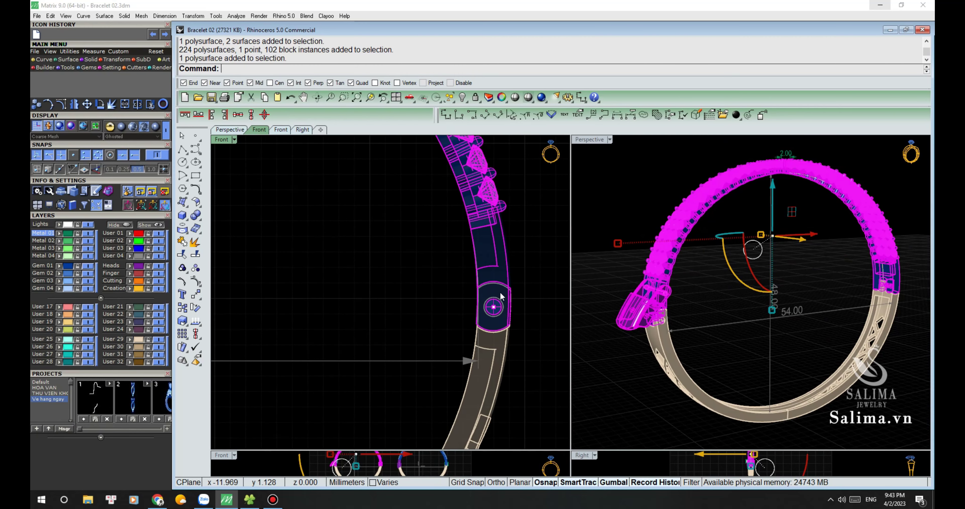
{"action": "scroll", "coordinate": [502, 309], "scroll_direction": "up", "scroll_amount": 1}
{"action": "scroll", "coordinate": [488, 311], "scroll_direction": "up", "scroll_amount": 1}
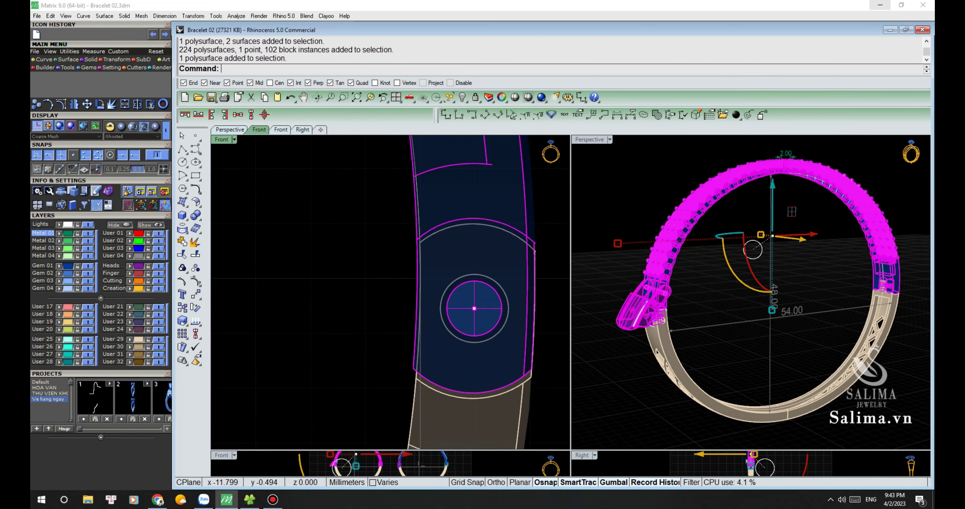
- Rotate the top half open about the hinge pin centre so the bracelet height reads 50.41
{"action": "type", "text": "r"}
{"action": "key", "text": "Return"}
{"action": "left_click", "coordinate": [474, 308]}
{"action": "scroll", "coordinate": [473, 307], "scroll_direction": "down", "scroll_amount": 3}
{"action": "scroll", "coordinate": [412, 300], "scroll_direction": "down", "scroll_amount": 2}
{"action": "scroll", "coordinate": [384, 318], "scroll_direction": "up", "scroll_amount": 2}
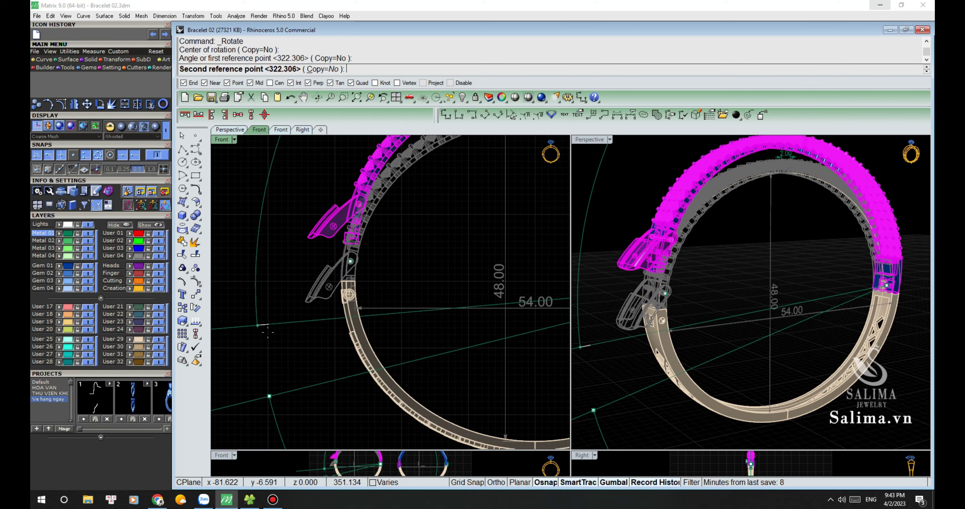
{"action": "left_click", "coordinate": [267, 355]}
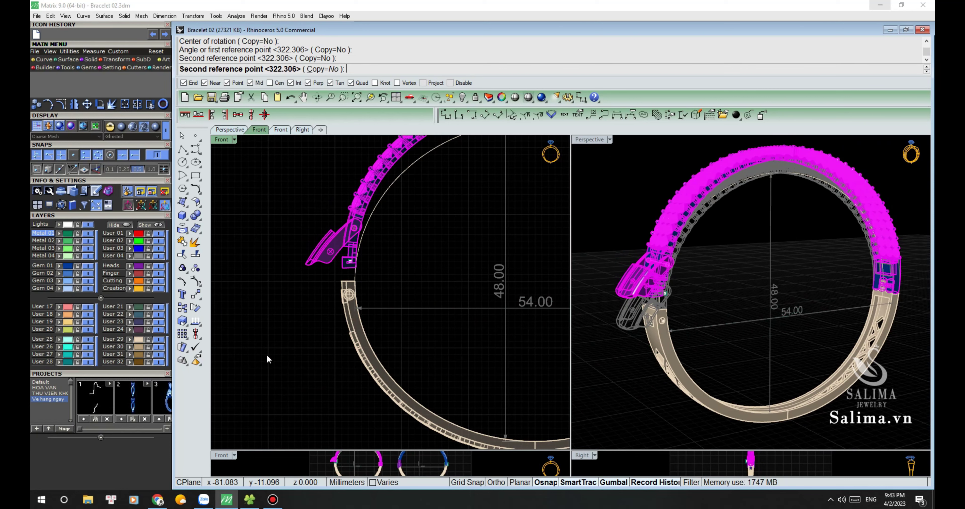
{"action": "scroll", "coordinate": [652, 345], "scroll_direction": "up", "scroll_amount": 2}
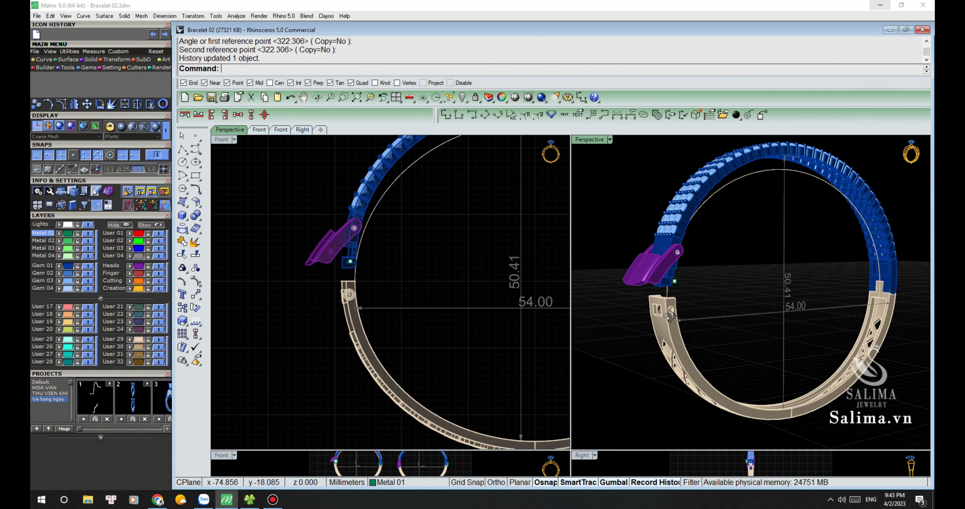
{"action": "scroll", "coordinate": [652, 344], "scroll_direction": "up", "scroll_amount": 2}
{"action": "scroll", "coordinate": [642, 242], "scroll_direction": "up", "scroll_amount": 2}
{"action": "scroll", "coordinate": [643, 243], "scroll_direction": "up", "scroll_amount": 3}
{"action": "right_click_drag", "start_coordinate": [642, 242], "coordinate": [691, 269]}
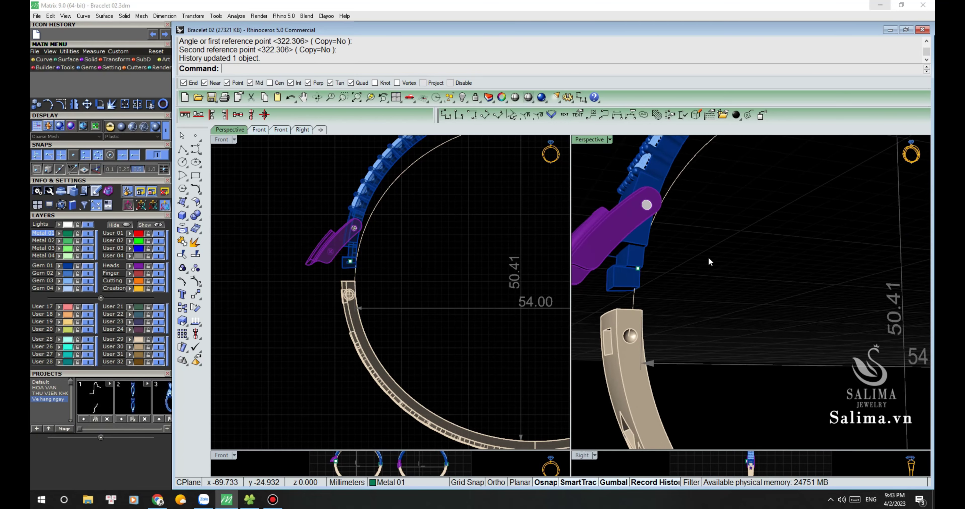
{"action": "scroll", "coordinate": [691, 268], "scroll_direction": "down", "scroll_amount": 5}
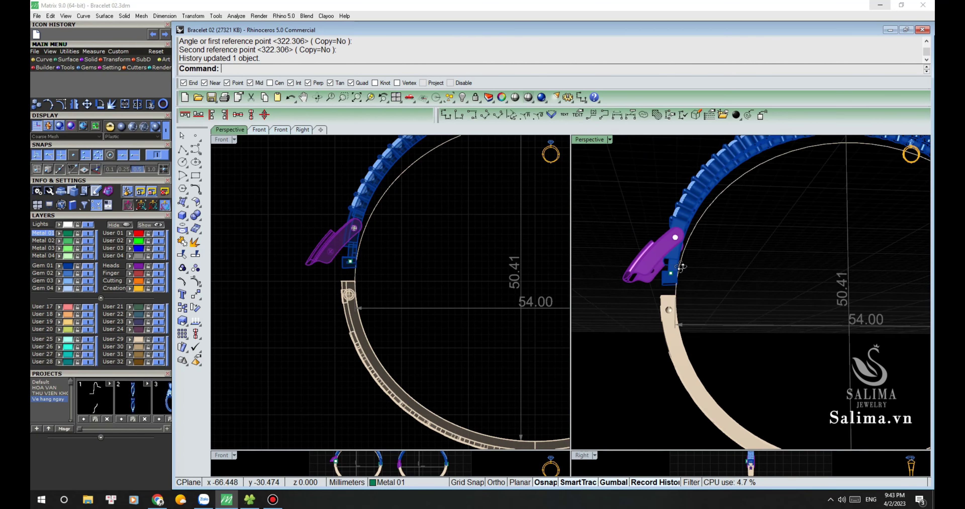
{"action": "scroll", "coordinate": [637, 280], "scroll_direction": "up", "scroll_amount": 2}
{"action": "scroll", "coordinate": [608, 294], "scroll_direction": "up", "scroll_amount": 3}
{"action": "scroll", "coordinate": [607, 295], "scroll_direction": "up", "scroll_amount": 2}
{"action": "mouse_move", "coordinate": [638, 285]}
{"action": "right_mouse_down"}
{"action": "mouse_move", "coordinate": [775, 307]}
{"action": "mouse_move", "coordinate": [650, 304]}
{"action": "mouse_move", "coordinate": [650, 296]}
{"action": "mouse_move", "coordinate": [626, 294]}
{"action": "right_mouse_up"}
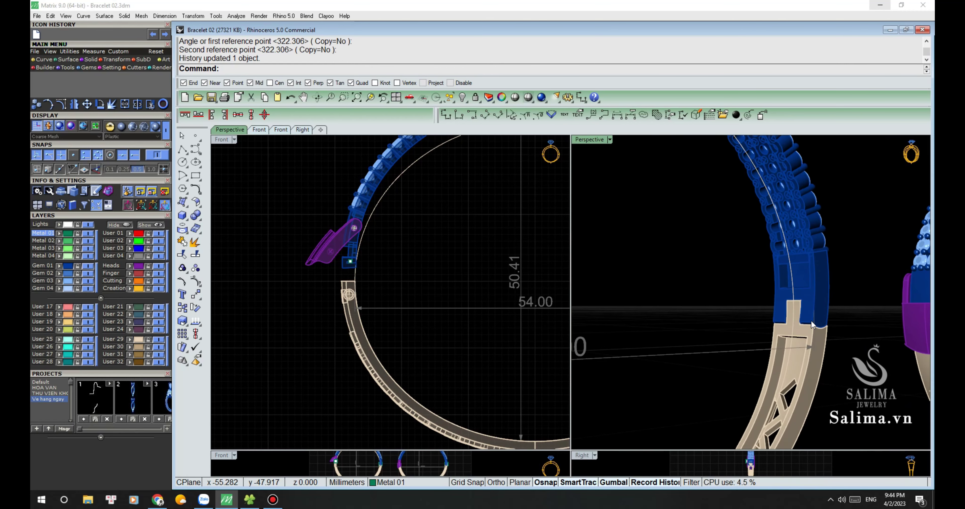
{"action": "right_click_drag", "start_coordinate": [820, 310], "coordinate": [782, 314]}
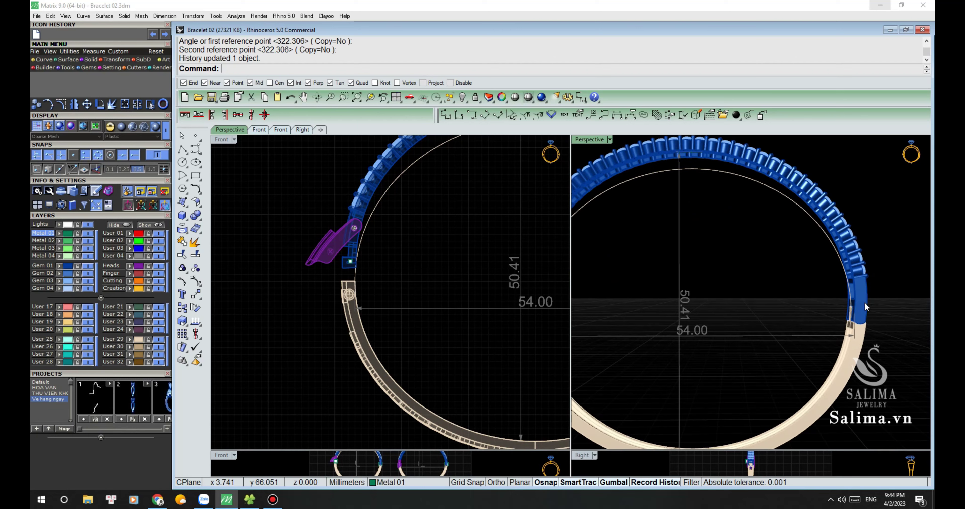
{"action": "scroll", "coordinate": [382, 262], "scroll_direction": "down", "scroll_amount": 3}
{"action": "right_click_drag", "start_coordinate": [368, 247], "coordinate": [273, 310]}
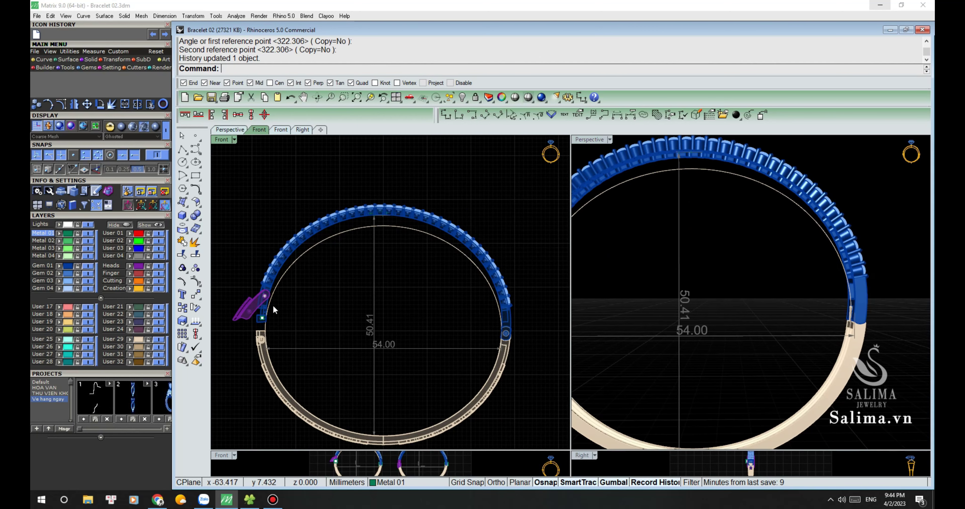
{"action": "scroll", "coordinate": [247, 286], "scroll_direction": "up", "scroll_amount": 5}
- Select the whole blue gem-set top half together with its purple clasp
{"action": "scroll", "coordinate": [306, 318], "scroll_direction": "up", "scroll_amount": 3}
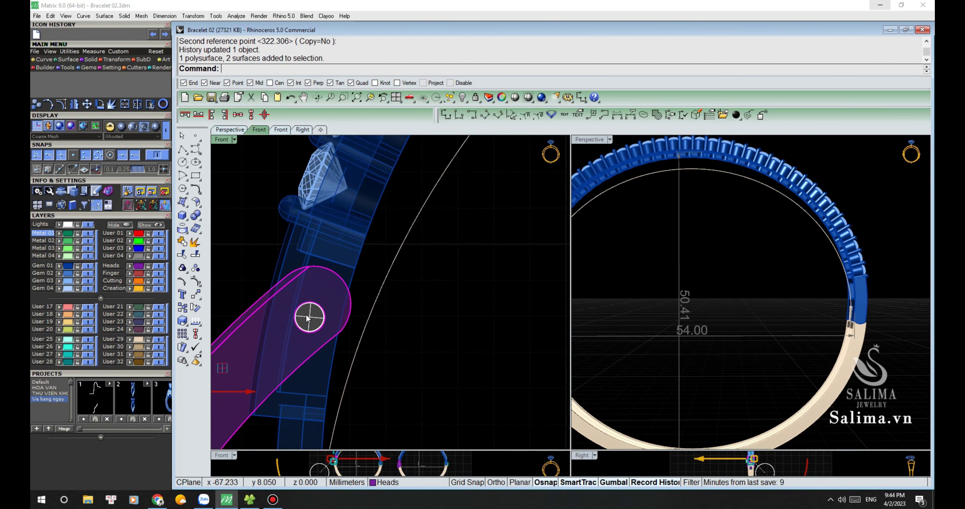
{"action": "left_click", "coordinate": [332, 239]}
{"action": "scroll", "coordinate": [269, 252], "scroll_direction": "down", "scroll_amount": 5}
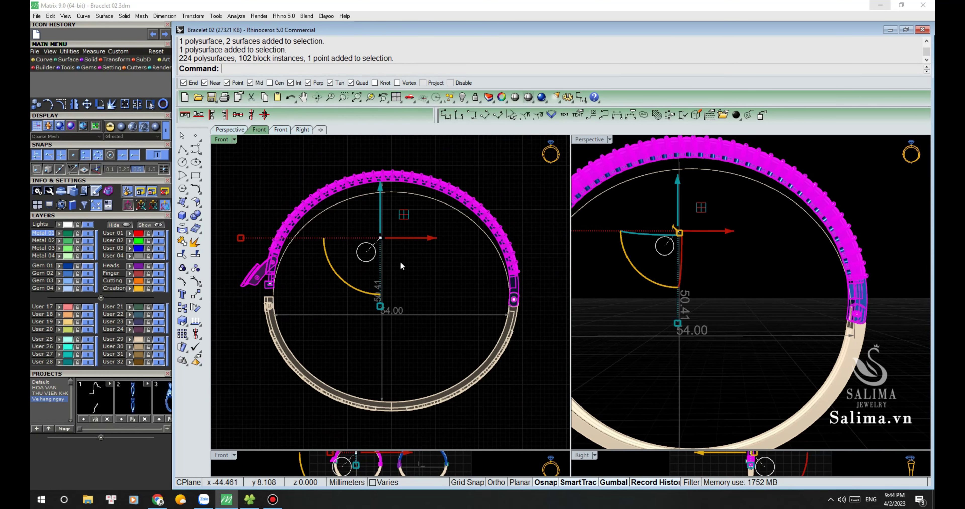
{"action": "scroll", "coordinate": [518, 283], "scroll_direction": "up", "scroll_amount": 3}
{"action": "scroll", "coordinate": [503, 336], "scroll_direction": "up", "scroll_amount": 2}
{"action": "scroll", "coordinate": [471, 311], "scroll_direction": "up", "scroll_amount": 2}
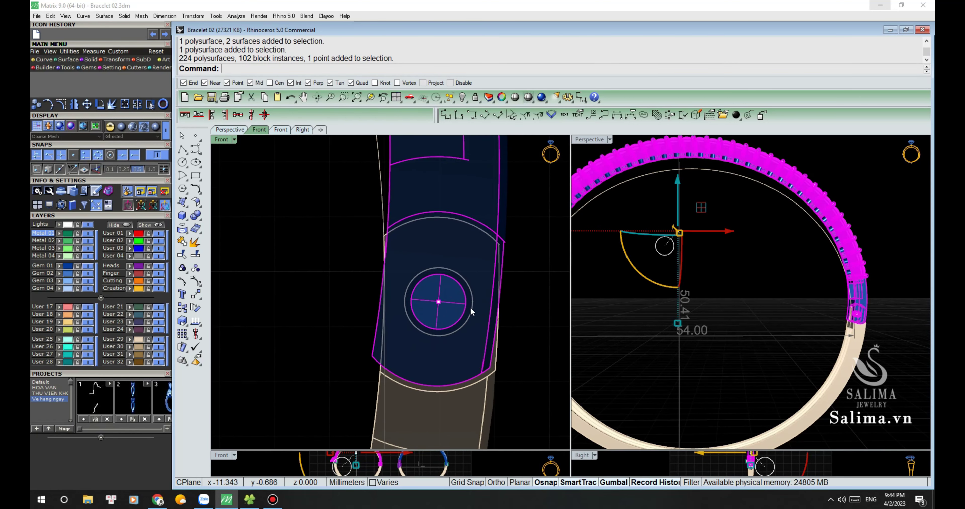
- Rotate it about the hinge pin centre so it closes onto the cream band (height 50.14)
{"action": "left_click", "coordinate": [434, 300]}
{"action": "scroll", "coordinate": [517, 284], "scroll_direction": "down", "scroll_amount": 5}
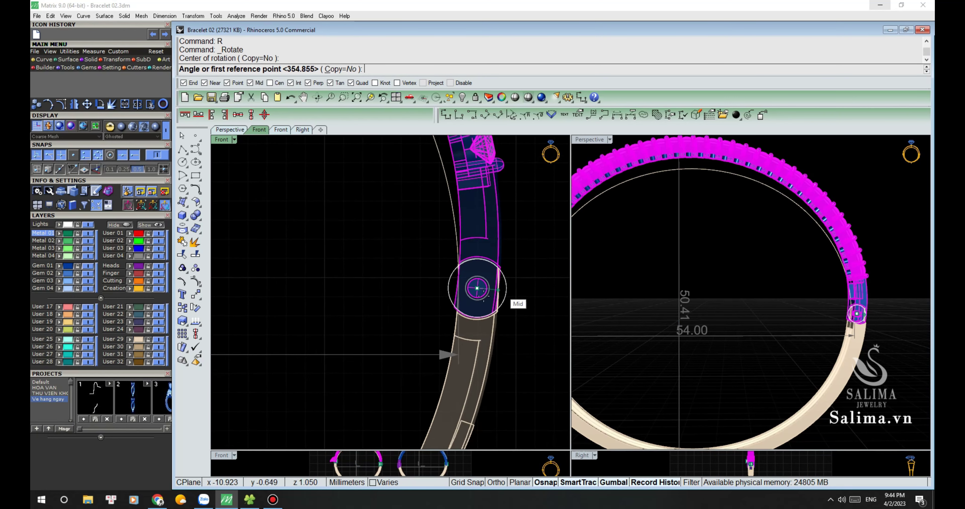
{"action": "left_click", "coordinate": [327, 348]}
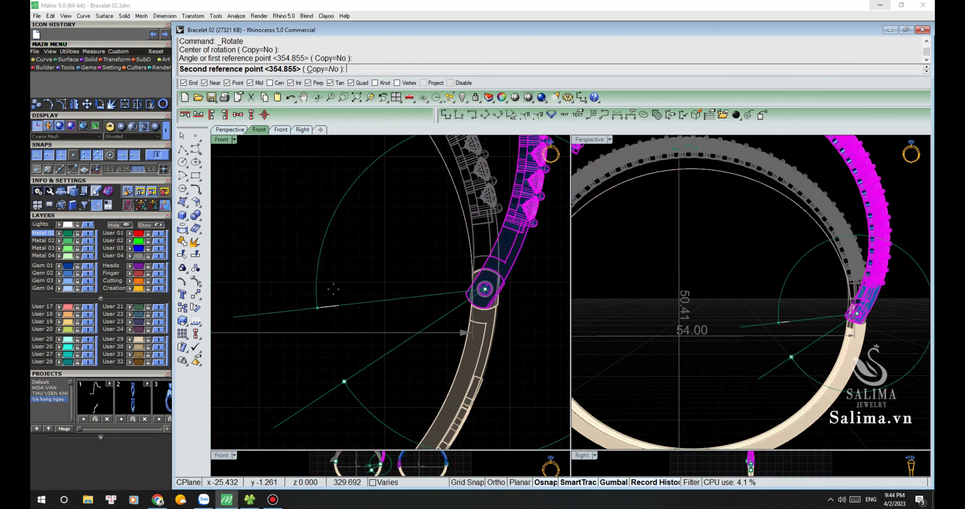
{"action": "scroll", "coordinate": [457, 363], "scroll_direction": "down", "scroll_amount": 2}
{"action": "scroll", "coordinate": [456, 352], "scroll_direction": "down", "scroll_amount": 2}
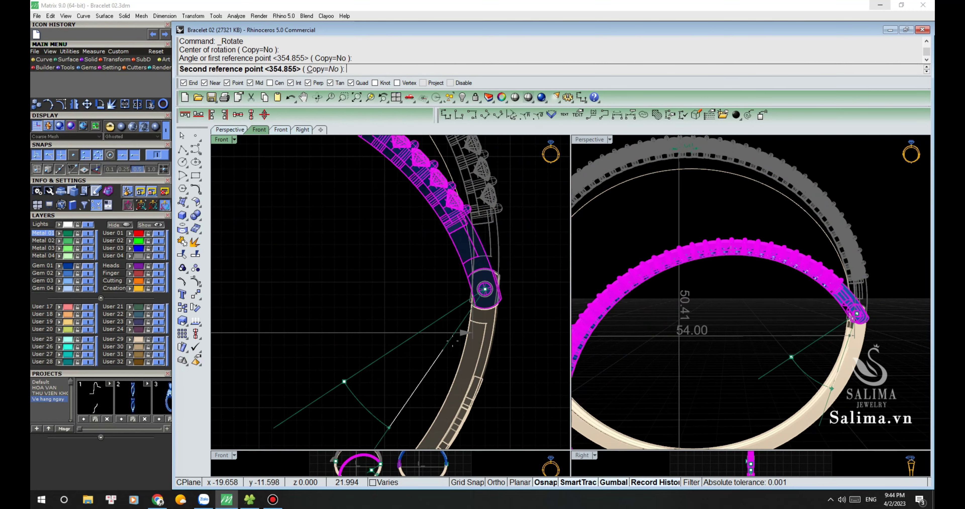
{"action": "scroll", "coordinate": [455, 337], "scroll_direction": "down", "scroll_amount": 2}
{"action": "scroll", "coordinate": [454, 320], "scroll_direction": "down", "scroll_amount": 1}
{"action": "scroll", "coordinate": [453, 321], "scroll_direction": "down", "scroll_amount": 2}
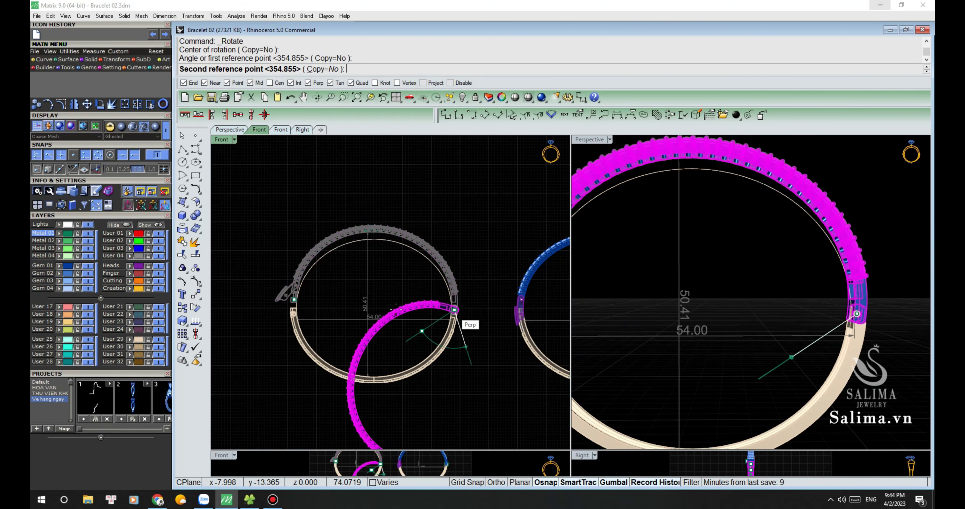
{"action": "scroll", "coordinate": [264, 323], "scroll_direction": "up", "scroll_amount": 1}
{"action": "scroll", "coordinate": [264, 322], "scroll_direction": "up", "scroll_amount": 2}
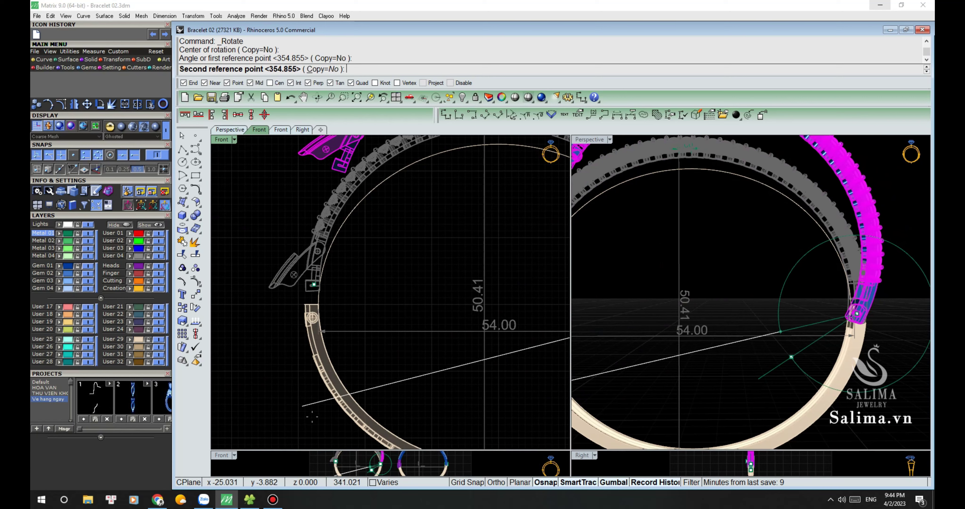
{"action": "scroll", "coordinate": [311, 431], "scroll_direction": "down", "scroll_amount": 2}
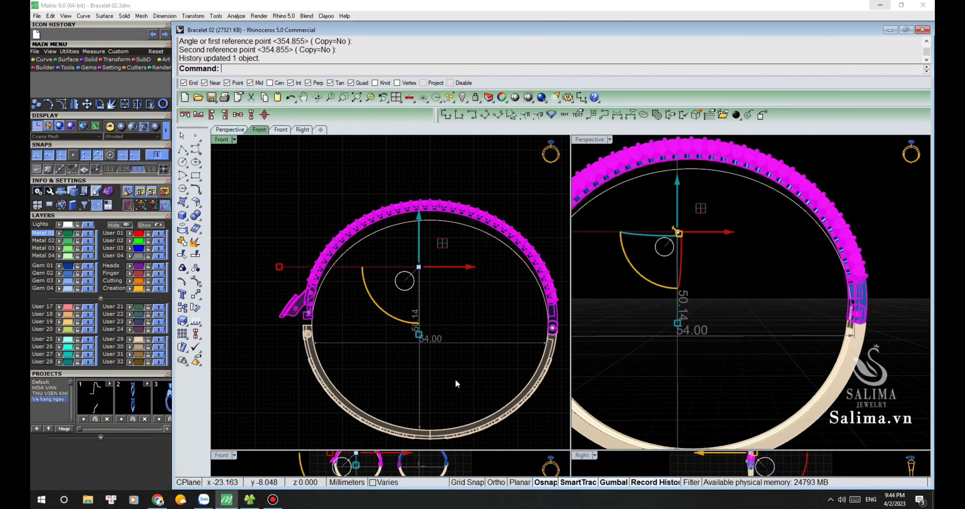
- Clear the selection and orbit the 3D view around the second bracelet's purple clasp
{"action": "left_click", "coordinate": [604, 276]}
{"action": "scroll", "coordinate": [733, 262], "scroll_direction": "down", "scroll_amount": 3}
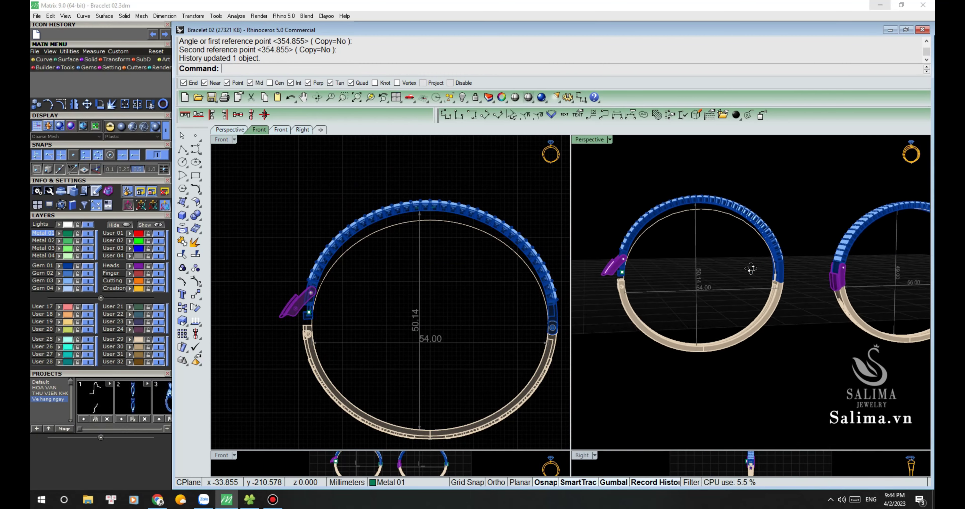
{"action": "right_click_drag", "start_coordinate": [732, 262], "coordinate": [778, 273]}
{"action": "scroll", "coordinate": [609, 276], "scroll_direction": "up", "scroll_amount": 3}
{"action": "scroll", "coordinate": [609, 274], "scroll_direction": "up", "scroll_amount": 3}
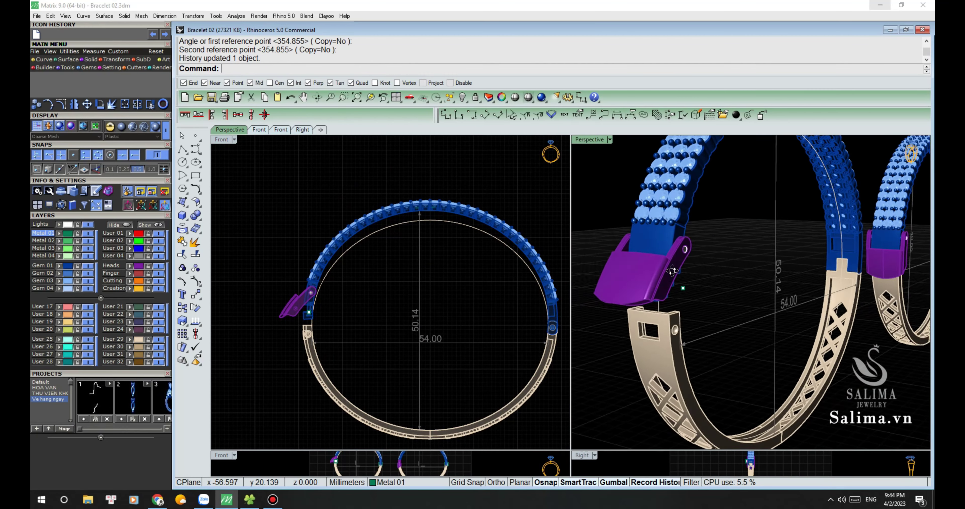
{"action": "mouse_move", "coordinate": [609, 275]}
{"action": "right_mouse_down"}
{"action": "mouse_move", "coordinate": [748, 266]}
{"action": "mouse_move", "coordinate": [634, 269]}
{"action": "right_mouse_up"}
{"action": "scroll", "coordinate": [748, 267], "scroll_direction": "down", "scroll_amount": 3}
{"action": "scroll", "coordinate": [665, 268], "scroll_direction": "up", "scroll_amount": 3}
{"action": "scroll", "coordinate": [664, 268], "scroll_direction": "up", "scroll_amount": 2}
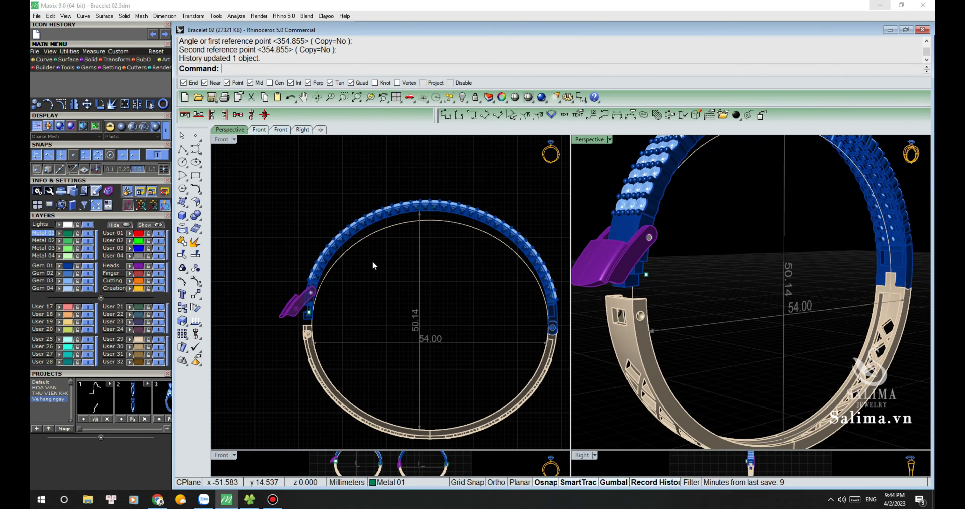
- Zoom in close on the purple clasp of the 56.00 bracelet
{"action": "scroll", "coordinate": [373, 265], "scroll_direction": "down", "scroll_amount": 3}
{"action": "scroll", "coordinate": [367, 262], "scroll_direction": "up", "scroll_amount": 2}
{"action": "scroll", "coordinate": [367, 270], "scroll_direction": "up", "scroll_amount": 2}
{"action": "scroll", "coordinate": [368, 287], "scroll_direction": "up", "scroll_amount": 1}
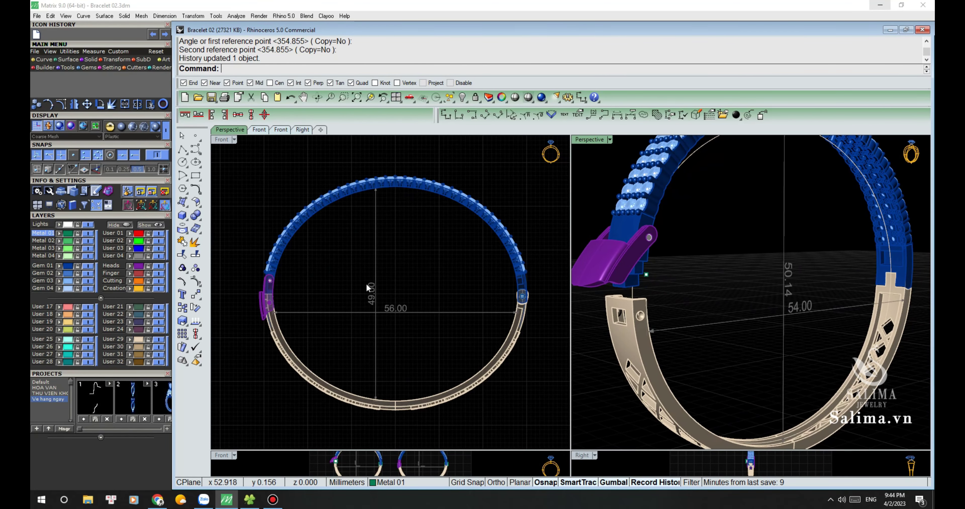
{"action": "scroll", "coordinate": [367, 288], "scroll_direction": "up", "scroll_amount": 2}
{"action": "scroll", "coordinate": [365, 294], "scroll_direction": "up", "scroll_amount": 2}
{"action": "scroll", "coordinate": [363, 300], "scroll_direction": "up", "scroll_amount": 2}
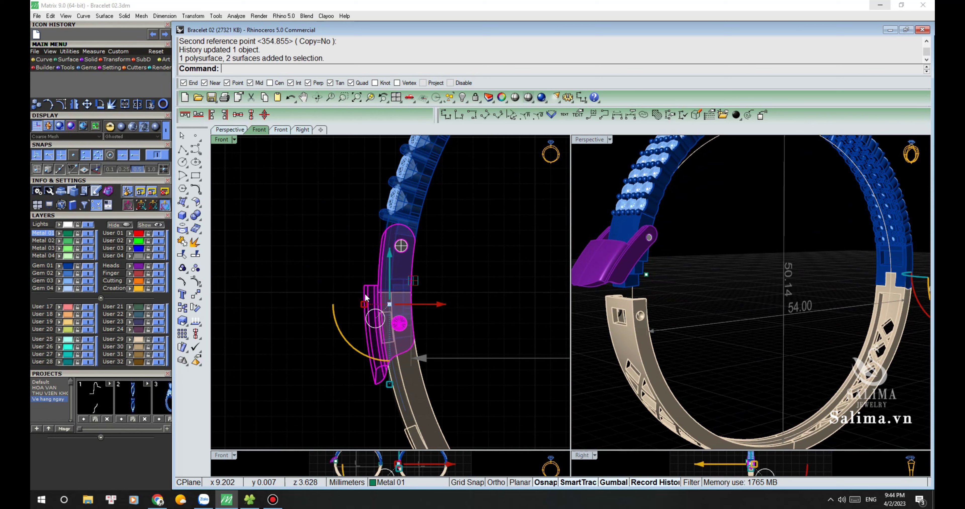
{"action": "scroll", "coordinate": [382, 276], "scroll_direction": "up", "scroll_amount": 2}
{"action": "scroll", "coordinate": [400, 267], "scroll_direction": "up", "scroll_amount": 1}
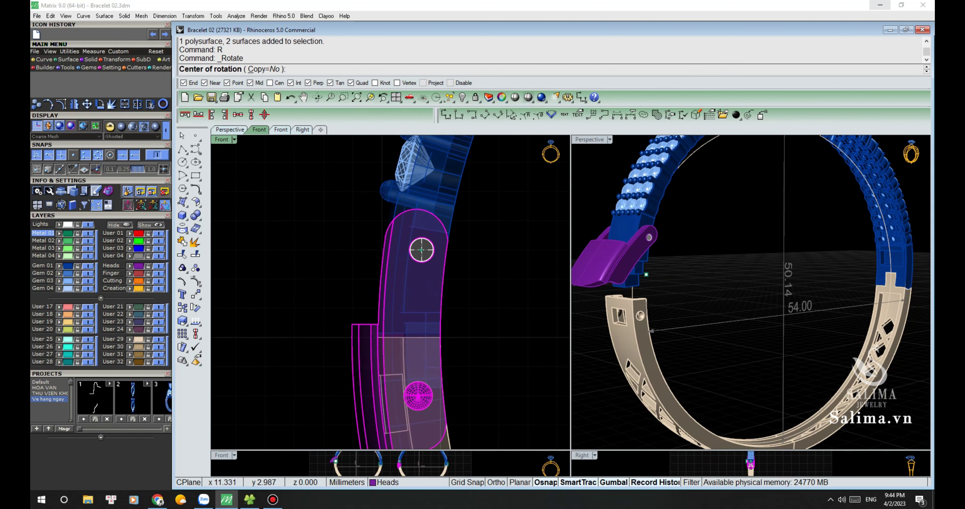
{"action": "scroll", "coordinate": [485, 252], "scroll_direction": "down", "scroll_amount": 3}
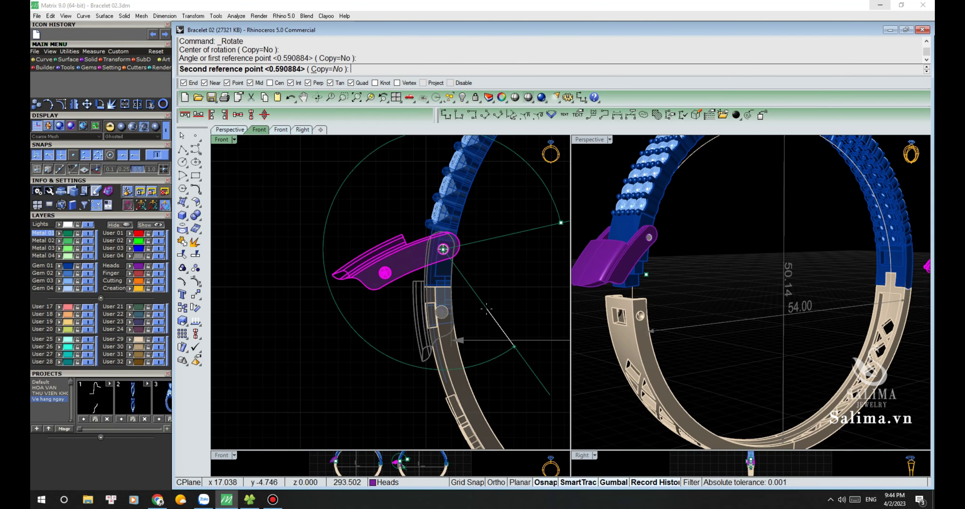
{"action": "scroll", "coordinate": [621, 268], "scroll_direction": "down", "scroll_amount": 5}
{"action": "scroll", "coordinate": [707, 262], "scroll_direction": "up", "scroll_amount": 2}
{"action": "scroll", "coordinate": [706, 264], "scroll_direction": "up", "scroll_amount": 3}
{"action": "scroll", "coordinate": [704, 267], "scroll_direction": "up", "scroll_amount": 3}
{"action": "scroll", "coordinate": [705, 268], "scroll_direction": "down", "scroll_amount": 2}
{"action": "scroll", "coordinate": [693, 281], "scroll_direction": "down", "scroll_amount": 2}
{"action": "scroll", "coordinate": [663, 303], "scroll_direction": "down", "scroll_amount": 2}
{"action": "scroll", "coordinate": [796, 296], "scroll_direction": "down", "scroll_amount": 2}
{"action": "scroll", "coordinate": [796, 296], "scroll_direction": "up", "scroll_amount": 2}
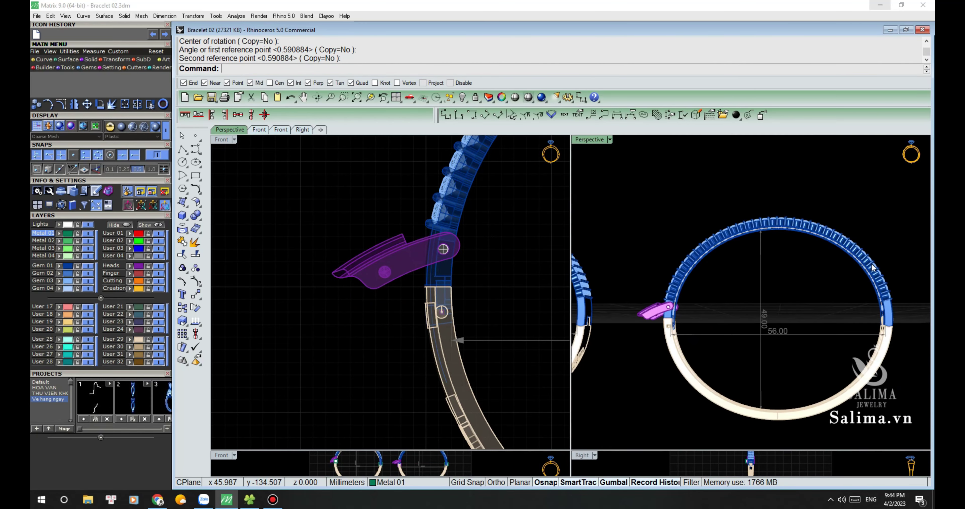
- Zoom the views to fit the 56.00 bracelet with ZS and orbit to a tilted angle
{"action": "left_click_drag", "start_coordinate": [906, 430], "coordinate": [906, 430]}
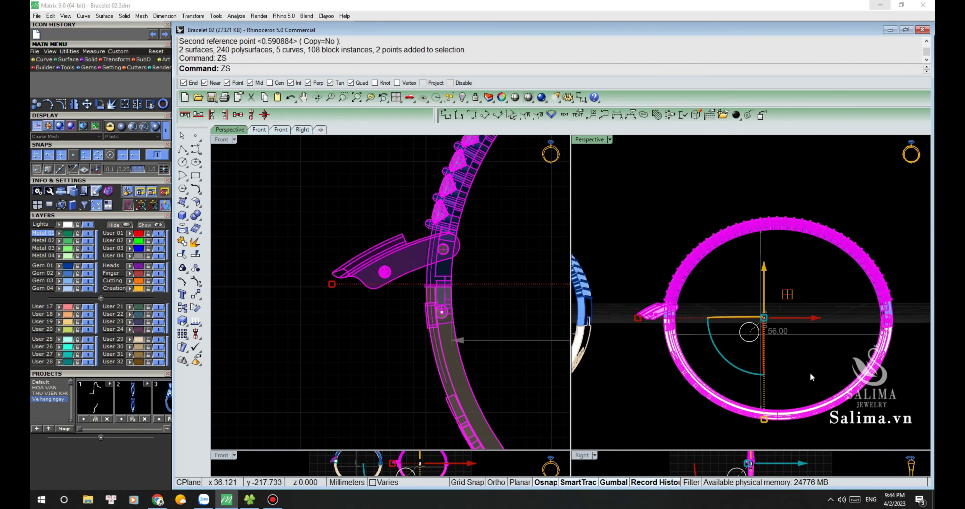
{"action": "key", "text": "Return"}
{"action": "key", "text": "Escape"}
{"action": "mouse_move", "coordinate": [801, 258]}
{"action": "right_mouse_down"}
{"action": "mouse_move", "coordinate": [780, 291]}
{"action": "mouse_move", "coordinate": [821, 284]}
{"action": "right_mouse_up"}
{"action": "scroll", "coordinate": [383, 246], "scroll_direction": "down", "scroll_amount": 5}
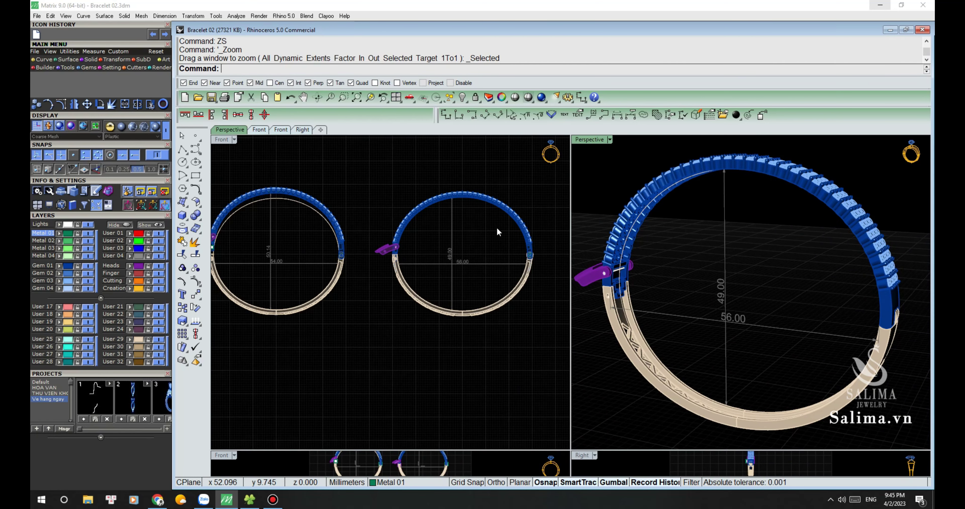
{"action": "scroll", "coordinate": [346, 239], "scroll_direction": "up", "scroll_amount": 2}
- Select the purple clasp and blue gem-set top half of the second bracelet
{"action": "left_click", "coordinate": [328, 257]}
{"action": "scroll", "coordinate": [331, 251], "scroll_direction": "up", "scroll_amount": 3}
{"action": "scroll", "coordinate": [338, 238], "scroll_direction": "up", "scroll_amount": 4}
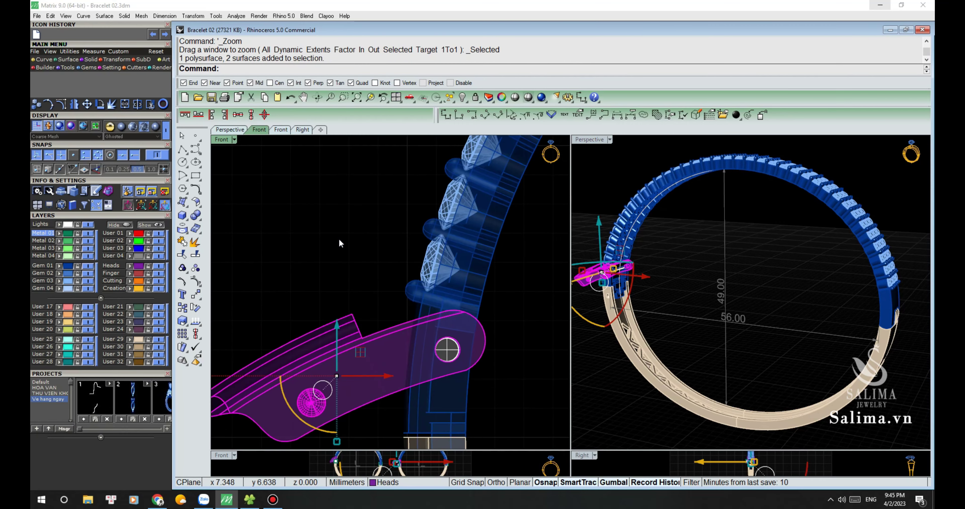
{"action": "left_click", "coordinate": [464, 265]}
{"action": "scroll", "coordinate": [376, 272], "scroll_direction": "down", "scroll_amount": 3}
{"action": "scroll", "coordinate": [337, 263], "scroll_direction": "down", "scroll_amount": 2}
{"action": "scroll", "coordinate": [502, 260], "scroll_direction": "up", "scroll_amount": 4}
{"action": "scroll", "coordinate": [460, 322], "scroll_direction": "up", "scroll_amount": 3}
{"action": "scroll", "coordinate": [460, 323], "scroll_direction": "up", "scroll_amount": 3}
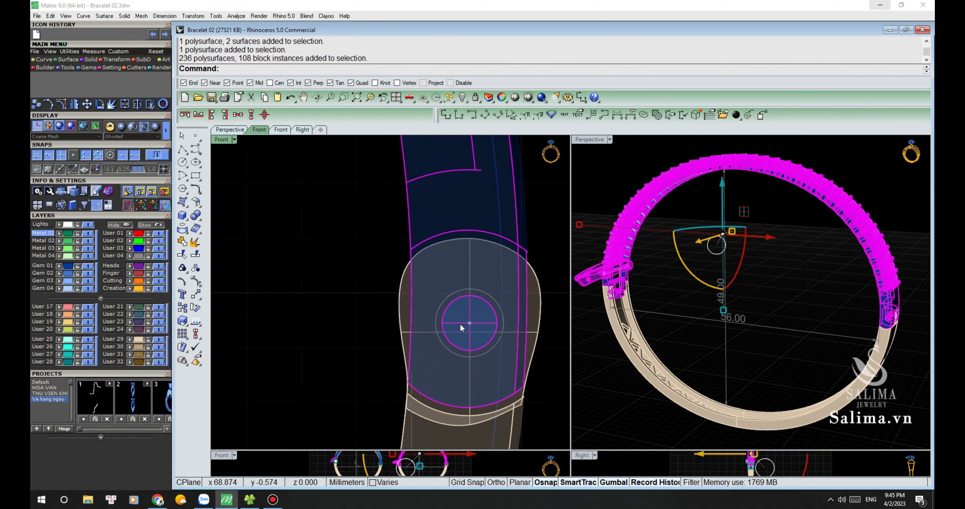
- Rotate the clasp and top half open around the rear hinge pin, then deselect
{"action": "type", "text": "R"}
{"action": "key", "text": "Return"}
{"action": "scroll", "coordinate": [487, 299], "scroll_direction": "down", "scroll_amount": 2}
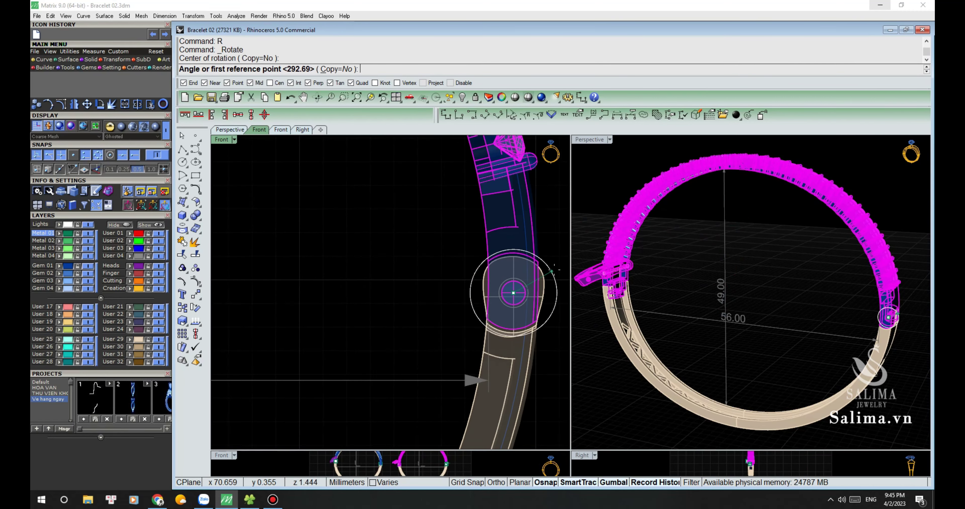
{"action": "scroll", "coordinate": [412, 330], "scroll_direction": "down", "scroll_amount": 2}
{"action": "scroll", "coordinate": [367, 351], "scroll_direction": "down", "scroll_amount": 1}
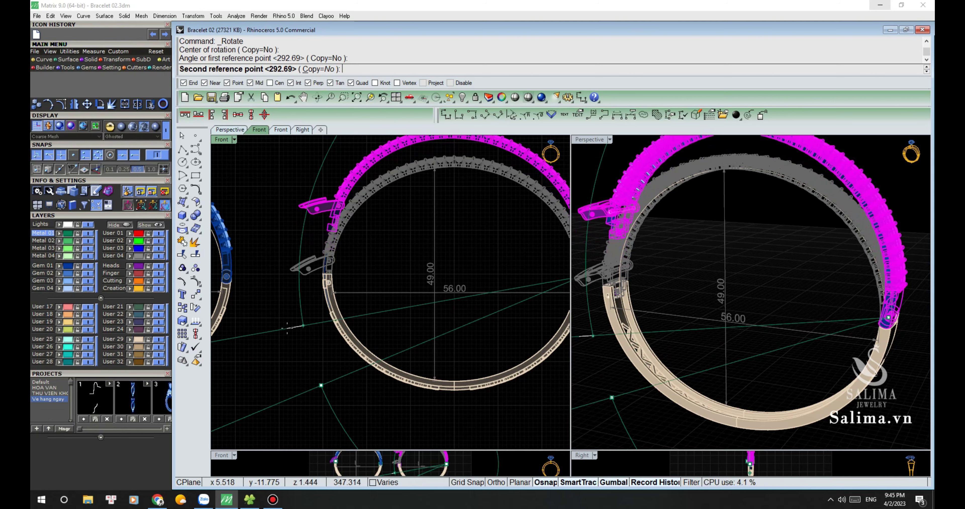
{"action": "left_click", "coordinate": [287, 329]}
{"action": "key", "text": "Escape"}
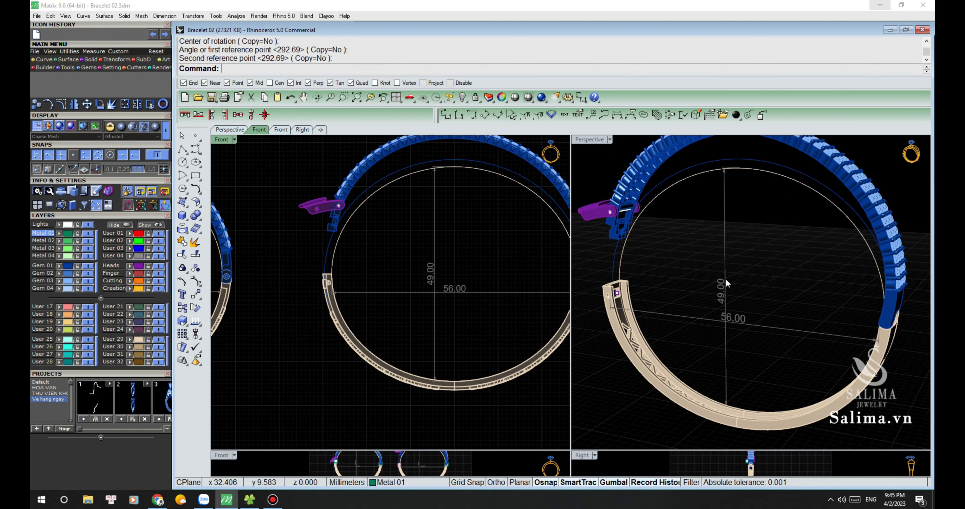
- Orbit to inspect the cream and purple clasp pieces
{"action": "right_click_drag", "start_coordinate": [648, 259], "coordinate": [675, 333]}
{"action": "scroll", "coordinate": [675, 333], "scroll_direction": "up", "scroll_amount": 5}
{"action": "scroll", "coordinate": [700, 322], "scroll_direction": "down", "scroll_amount": 2}
{"action": "scroll", "coordinate": [680, 326], "scroll_direction": "down", "scroll_amount": 2}
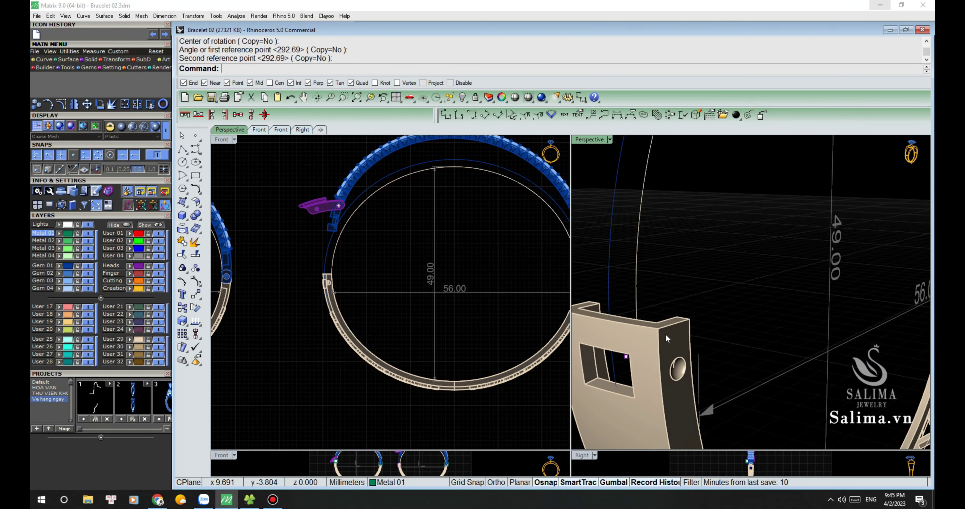
{"action": "scroll", "coordinate": [665, 329], "scroll_direction": "down", "scroll_amount": 3}
{"action": "right_click_drag", "start_coordinate": [661, 294], "coordinate": [629, 227]}
{"action": "scroll", "coordinate": [659, 224], "scroll_direction": "up", "scroll_amount": 3}
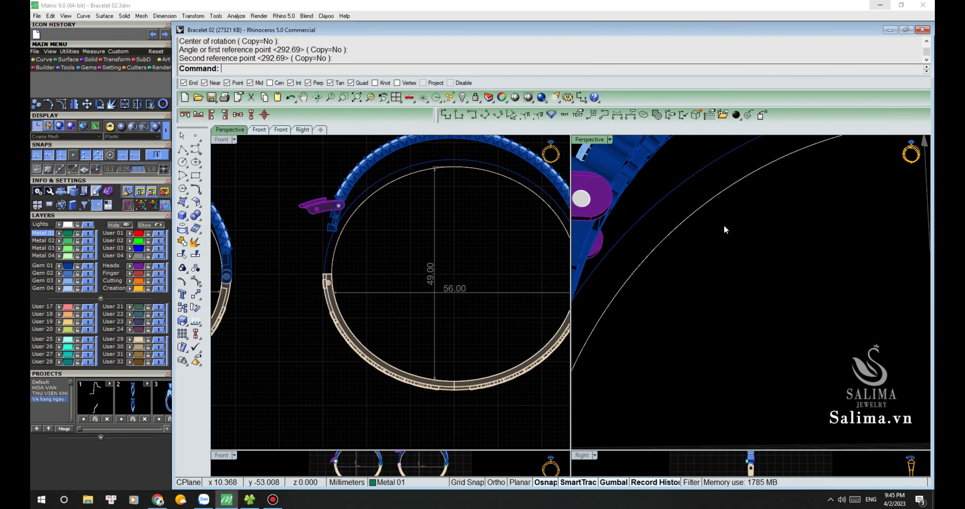
{"action": "scroll", "coordinate": [674, 230], "scroll_direction": "down", "scroll_amount": 2}
{"action": "scroll", "coordinate": [652, 238], "scroll_direction": "up", "scroll_amount": 3}
{"action": "scroll", "coordinate": [686, 255], "scroll_direction": "up", "scroll_amount": 2}
- Look down onto the hinge pin and stones, then view both bracelets along the cream band
{"action": "mouse_move", "coordinate": [685, 255]}
{"action": "right_mouse_down"}
{"action": "mouse_move", "coordinate": [604, 253]}
{"action": "mouse_move", "coordinate": [821, 333]}
{"action": "mouse_move", "coordinate": [773, 253]}
{"action": "right_mouse_up"}
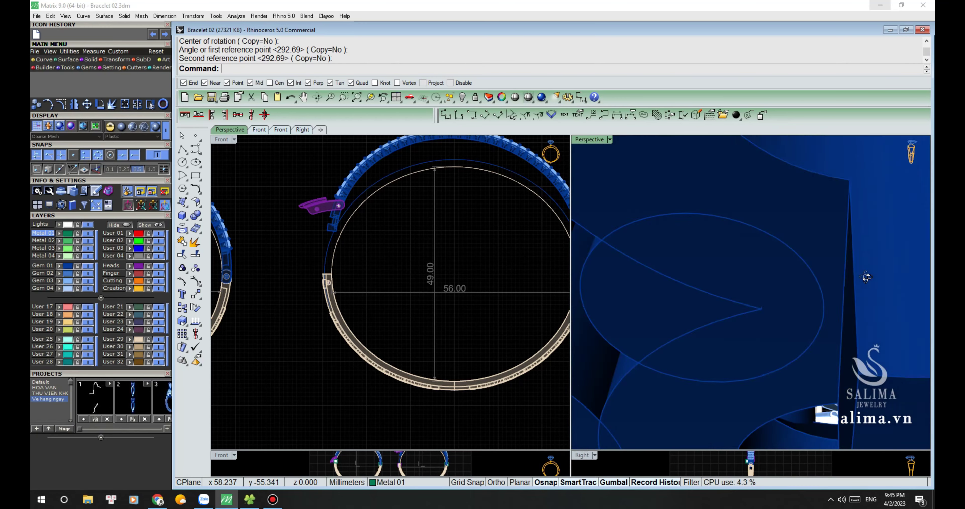
{"action": "scroll", "coordinate": [772, 253], "scroll_direction": "down", "scroll_amount": 5}
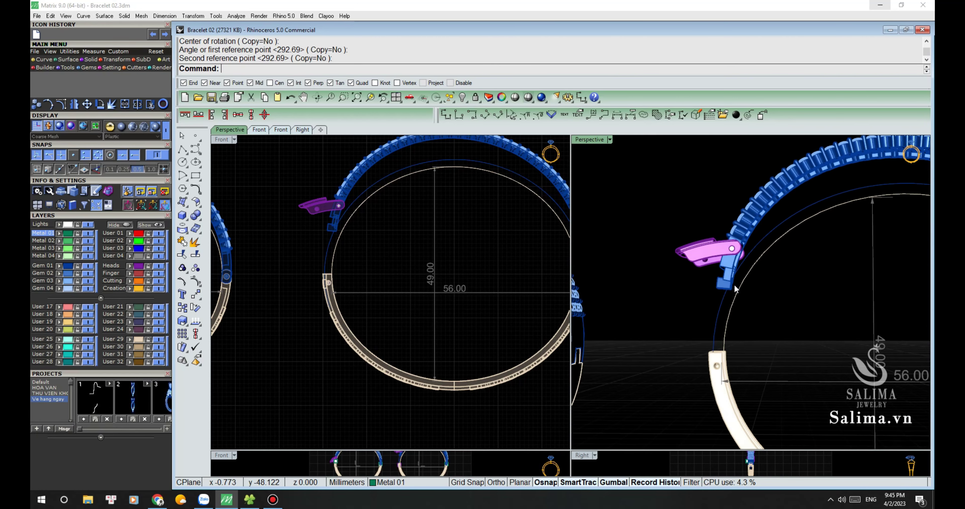
{"action": "scroll", "coordinate": [734, 284], "scroll_direction": "down", "scroll_amount": 4}
{"action": "mouse_move", "coordinate": [734, 284]}
{"action": "right_mouse_down"}
{"action": "mouse_move", "coordinate": [712, 346]}
{"action": "mouse_move", "coordinate": [651, 279]}
{"action": "mouse_move", "coordinate": [890, 286]}
{"action": "right_mouse_up"}
{"action": "scroll", "coordinate": [712, 347], "scroll_direction": "up", "scroll_amount": 5}
{"action": "scroll", "coordinate": [711, 346], "scroll_direction": "up", "scroll_amount": 4}
{"action": "scroll", "coordinate": [651, 279], "scroll_direction": "down", "scroll_amount": 4}
{"action": "scroll", "coordinate": [673, 284], "scroll_direction": "down", "scroll_amount": 4}
{"action": "scroll", "coordinate": [890, 286], "scroll_direction": "up", "scroll_amount": 3}
{"action": "scroll", "coordinate": [847, 253], "scroll_direction": "up", "scroll_amount": 3}
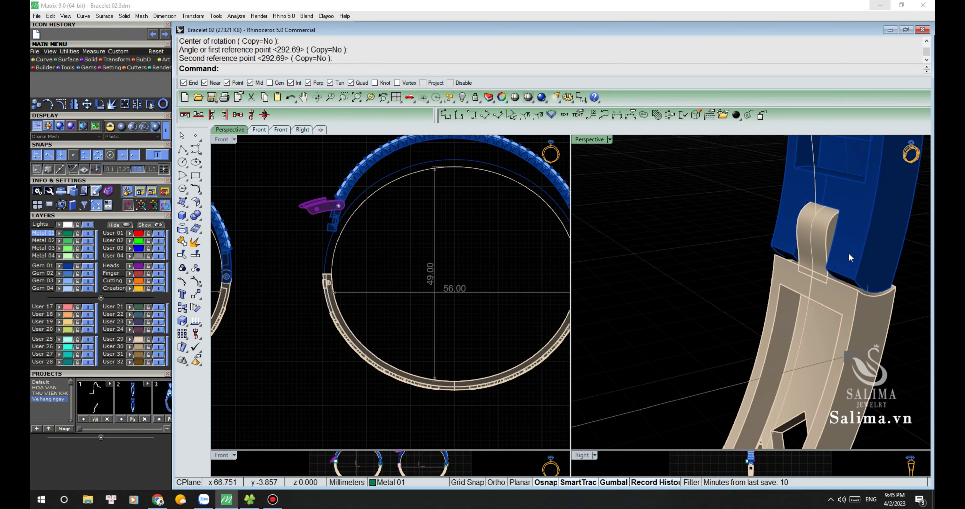
{"action": "right_click_drag", "start_coordinate": [848, 251], "coordinate": [803, 250]}
- Pan and zoom the Front view around the band's window circle
{"action": "scroll", "coordinate": [456, 262], "scroll_direction": "down", "scroll_amount": 3}
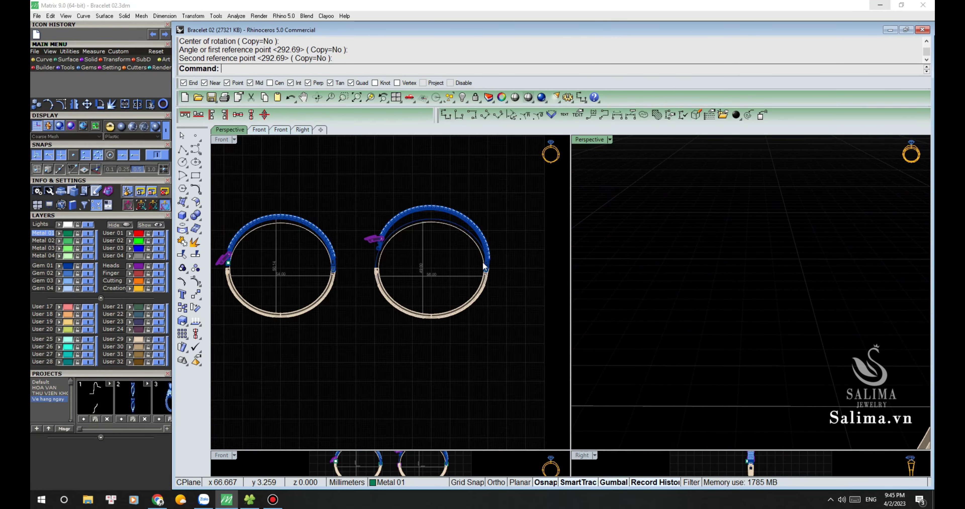
{"action": "scroll", "coordinate": [482, 261], "scroll_direction": "up", "scroll_amount": 4}
{"action": "scroll", "coordinate": [482, 292], "scroll_direction": "up", "scroll_amount": 2}
{"action": "right_click_drag", "start_coordinate": [456, 228], "coordinate": [412, 237]}
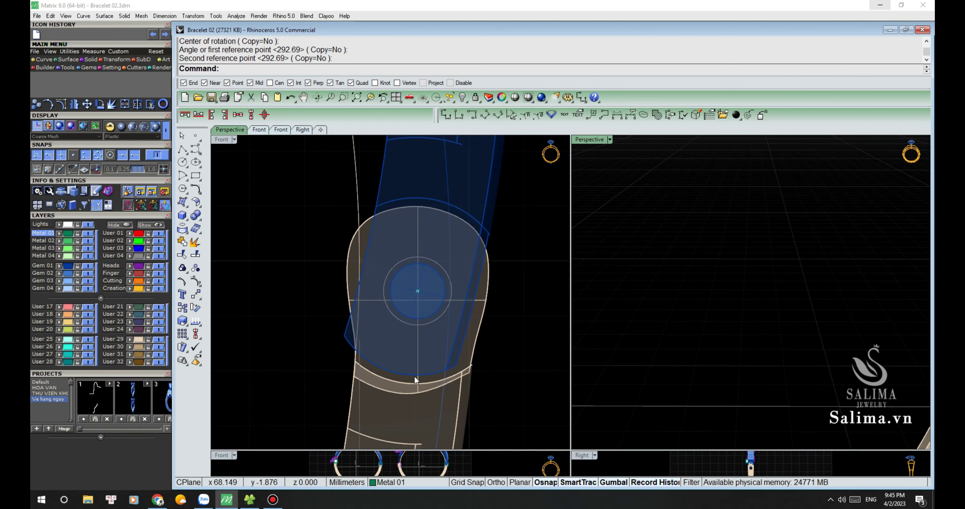
{"action": "scroll", "coordinate": [409, 319], "scroll_direction": "down", "scroll_amount": 2}
{"action": "scroll", "coordinate": [401, 285], "scroll_direction": "down", "scroll_amount": 3}
{"action": "scroll", "coordinate": [452, 282], "scroll_direction": "down", "scroll_amount": 2}
{"action": "scroll", "coordinate": [401, 278], "scroll_direction": "up", "scroll_amount": 1}
{"action": "scroll", "coordinate": [622, 266], "scroll_direction": "down", "scroll_amount": 3}
{"action": "scroll", "coordinate": [691, 257], "scroll_direction": "down", "scroll_amount": 2}
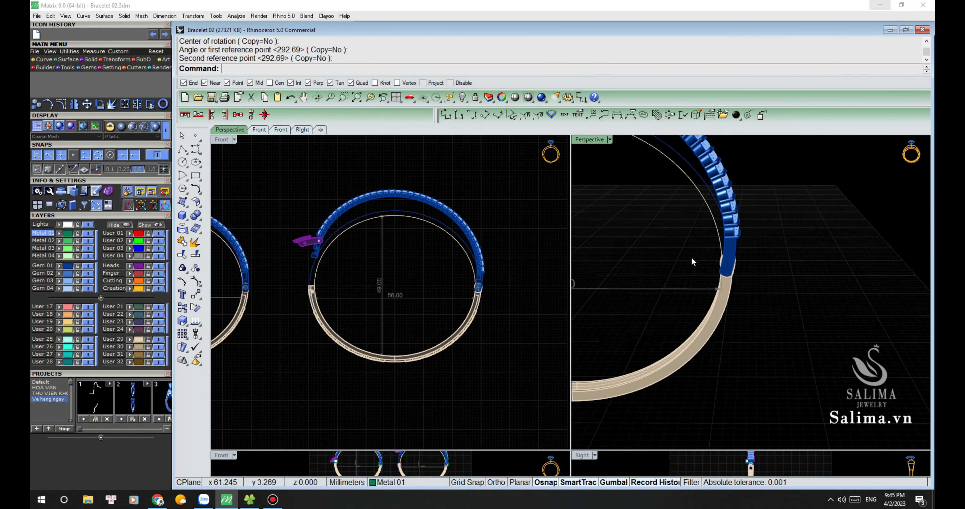
{"action": "scroll", "coordinate": [689, 256], "scroll_direction": "down", "scroll_amount": 3}
{"action": "scroll", "coordinate": [729, 253], "scroll_direction": "down", "scroll_amount": 2}
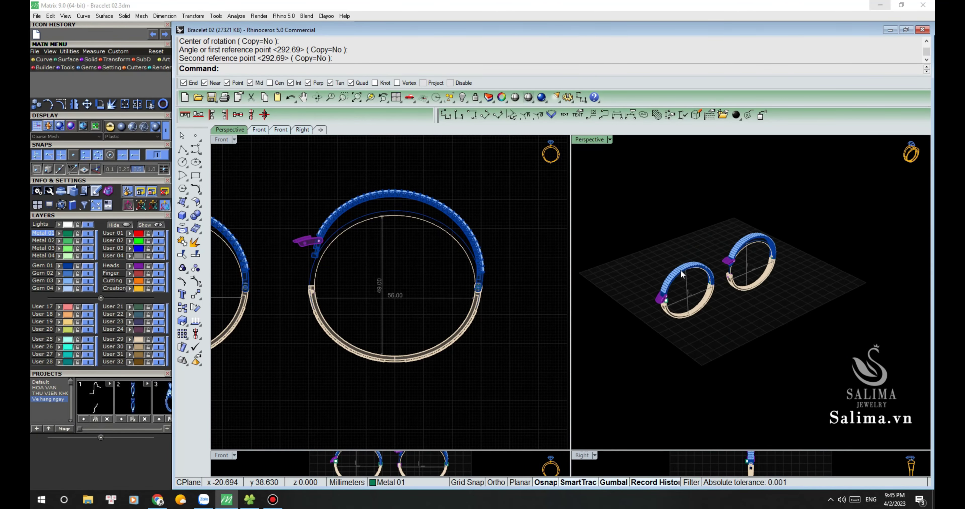
{"action": "scroll", "coordinate": [681, 274], "scroll_direction": "up", "scroll_amount": 2}
{"action": "scroll", "coordinate": [709, 276], "scroll_direction": "up", "scroll_amount": 2}
{"action": "scroll", "coordinate": [648, 288], "scroll_direction": "up", "scroll_amount": 1}
{"action": "scroll", "coordinate": [653, 288], "scroll_direction": "up", "scroll_amount": 1}
{"action": "scroll", "coordinate": [400, 269], "scroll_direction": "down", "scroll_amount": 2}
{"action": "scroll", "coordinate": [304, 270], "scroll_direction": "up", "scroll_amount": 1}
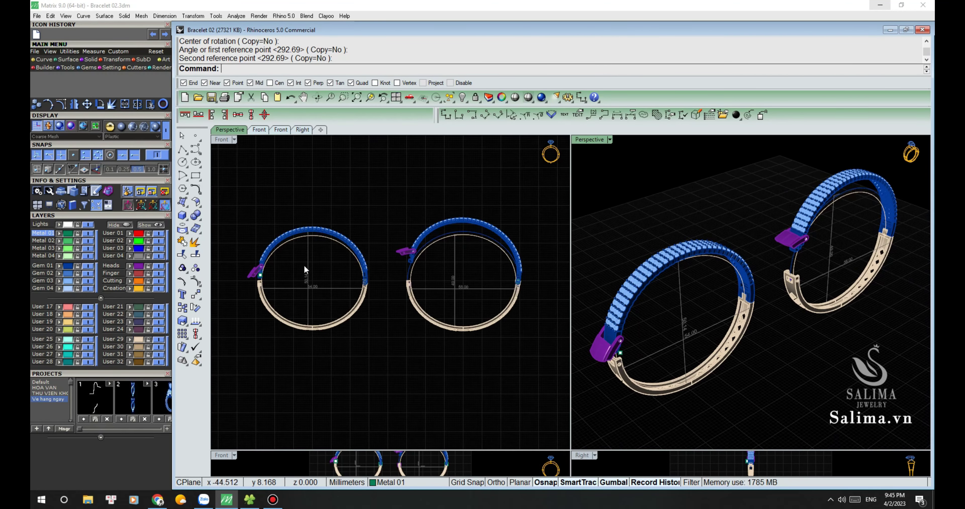
{"action": "scroll", "coordinate": [358, 263], "scroll_direction": "up", "scroll_amount": 1}
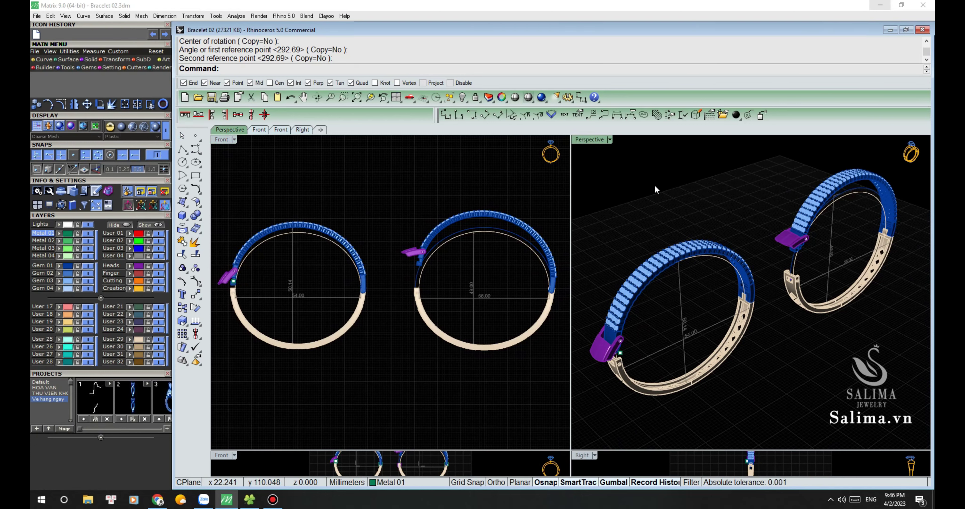
- Zoom the Perspective view to fit both bracelets with ZS and maximize it
{"action": "mouse_move", "coordinate": [654, 184]}
{"action": "right_mouse_down"}
{"action": "mouse_move", "coordinate": [662, 222]}
{"action": "mouse_move", "coordinate": [761, 229]}
{"action": "right_mouse_up"}
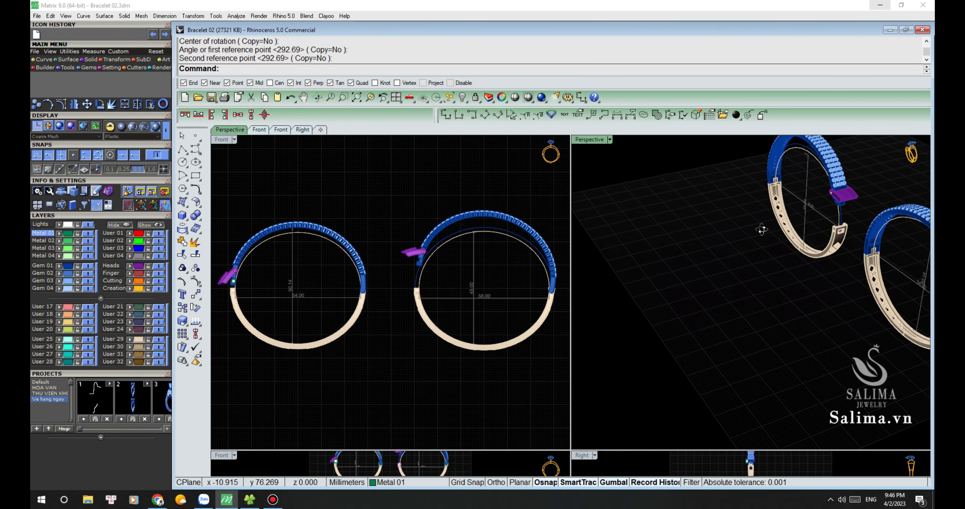
{"action": "scroll", "coordinate": [687, 238], "scroll_direction": "down", "scroll_amount": 5}
{"action": "left_click_drag", "start_coordinate": [889, 320], "coordinate": [883, 312]}
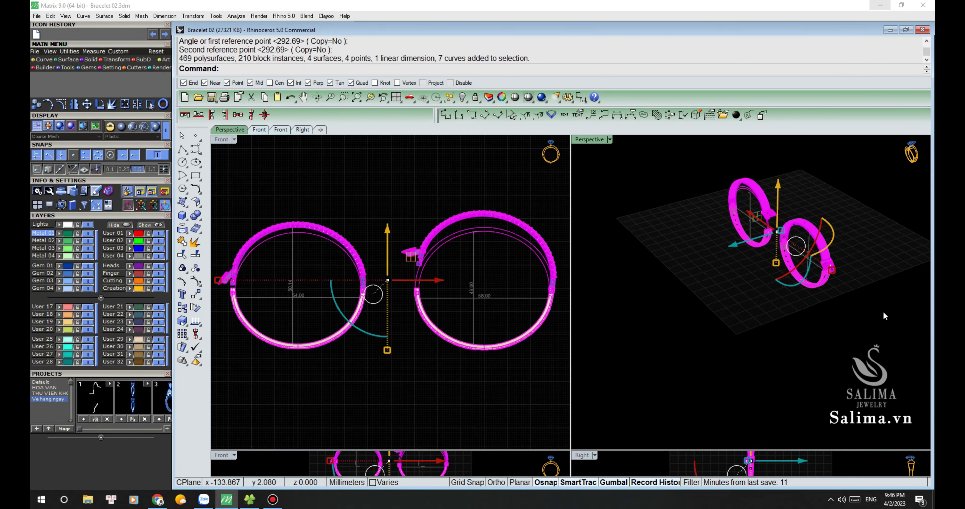
{"action": "type", "text": "ZS"}
{"action": "key", "text": "Return"}
{"action": "key", "text": "Escape"}
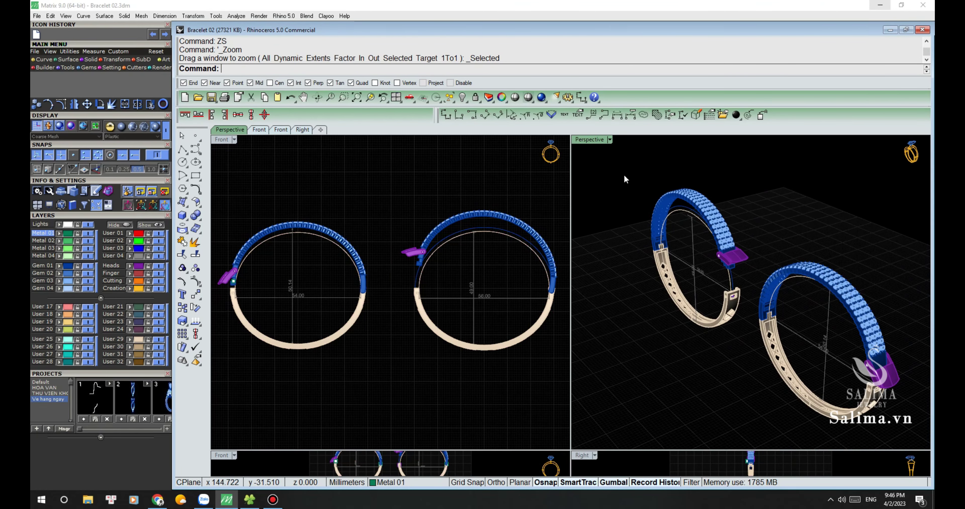
{"action": "double_click", "coordinate": [592, 141]}
- Zoom and orbit close on both clasps and lattice lower halves
{"action": "scroll", "coordinate": [599, 283], "scroll_direction": "down", "scroll_amount": 2}
{"action": "mouse_move", "coordinate": [599, 283]}
{"action": "right_mouse_down"}
{"action": "mouse_move", "coordinate": [614, 285]}
{"action": "mouse_move", "coordinate": [538, 301]}
{"action": "mouse_move", "coordinate": [572, 295]}
{"action": "mouse_move", "coordinate": [582, 279]}
{"action": "mouse_move", "coordinate": [586, 320]}
{"action": "mouse_move", "coordinate": [566, 381]}
{"action": "mouse_move", "coordinate": [497, 377]}
{"action": "mouse_move", "coordinate": [444, 337]}
{"action": "mouse_move", "coordinate": [647, 285]}
{"action": "mouse_move", "coordinate": [720, 248]}
{"action": "mouse_move", "coordinate": [609, 243]}
{"action": "mouse_move", "coordinate": [653, 247]}
{"action": "mouse_move", "coordinate": [577, 273]}
{"action": "mouse_move", "coordinate": [746, 309]}
{"action": "mouse_move", "coordinate": [674, 286]}
{"action": "mouse_move", "coordinate": [631, 250]}
{"action": "mouse_move", "coordinate": [624, 204]}
{"action": "mouse_move", "coordinate": [581, 271]}
{"action": "mouse_move", "coordinate": [587, 303]}
{"action": "mouse_move", "coordinate": [590, 252]}
{"action": "mouse_move", "coordinate": [607, 254]}
{"action": "right_mouse_up"}
{"action": "scroll", "coordinate": [621, 286], "scroll_direction": "up", "scroll_amount": 2}
{"action": "scroll", "coordinate": [621, 286], "scroll_direction": "up", "scroll_amount": 2}
{"action": "scroll", "coordinate": [543, 296], "scroll_direction": "down", "scroll_amount": 3}
{"action": "scroll", "coordinate": [571, 295], "scroll_direction": "up", "scroll_amount": 3}
- Switch to the Top view and zoom in on the gem-set band
{"action": "key", "text": "ctrl+F1"}
{"action": "scroll", "coordinate": [664, 244], "scroll_direction": "up", "scroll_amount": 2}
{"action": "scroll", "coordinate": [664, 244], "scroll_direction": "up", "scroll_amount": 2}
{"action": "scroll", "coordinate": [616, 216], "scroll_direction": "up", "scroll_amount": 2}
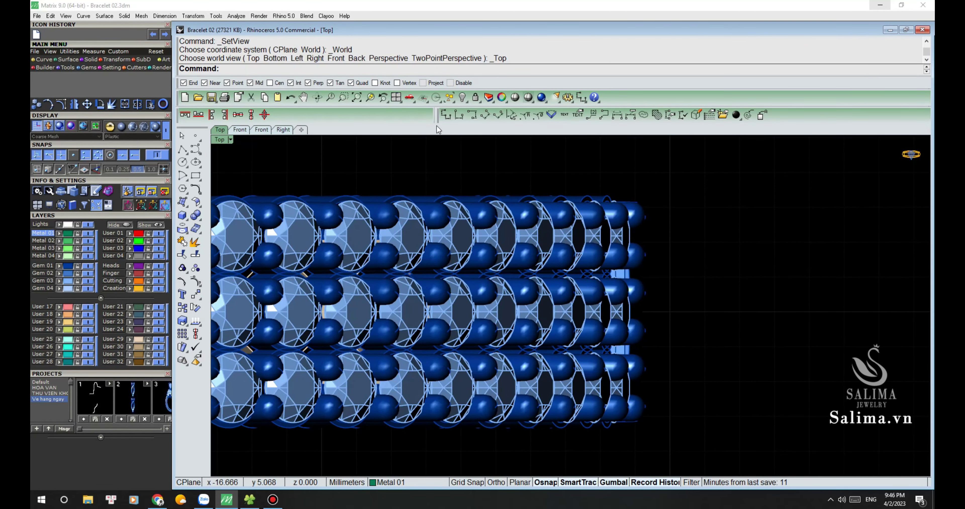
- Place a 6.66 dimension across the band's three gem rows, then switch to Front view
{"action": "left_click", "coordinate": [448, 118]}
{"action": "scroll", "coordinate": [618, 213], "scroll_direction": "up", "scroll_amount": 1}
{"action": "scroll", "coordinate": [617, 213], "scroll_direction": "up", "scroll_amount": 2}
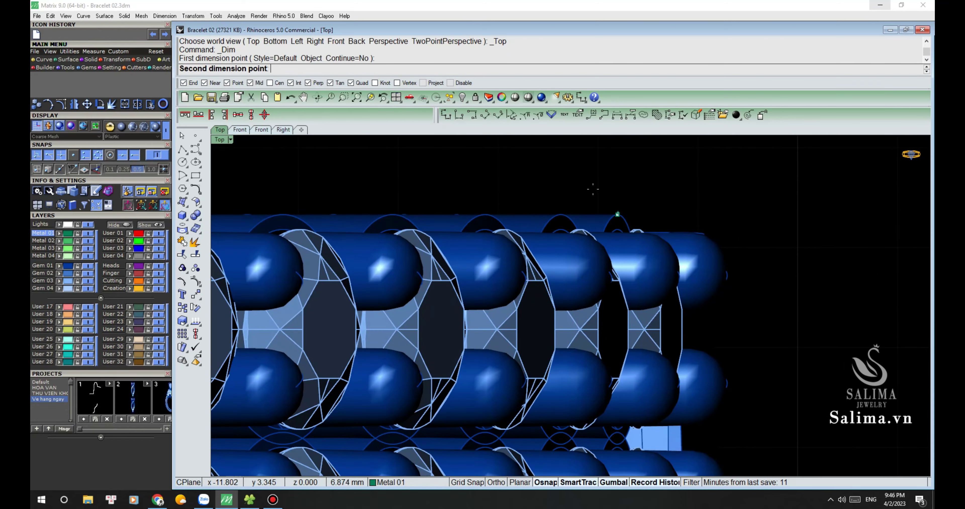
{"action": "scroll", "coordinate": [593, 189], "scroll_direction": "down", "scroll_amount": 3}
{"action": "scroll", "coordinate": [588, 373], "scroll_direction": "up", "scroll_amount": 2}
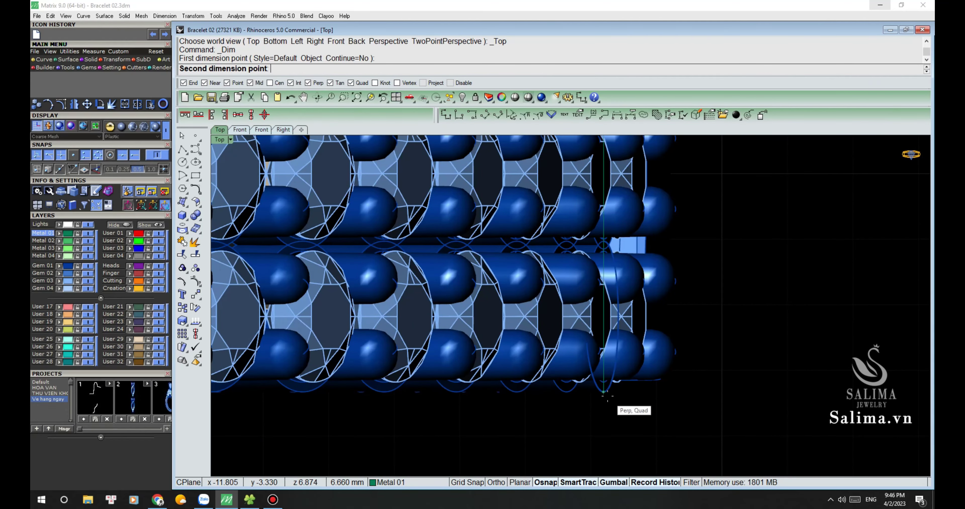
{"action": "scroll", "coordinate": [580, 386], "scroll_direction": "down", "scroll_amount": 3}
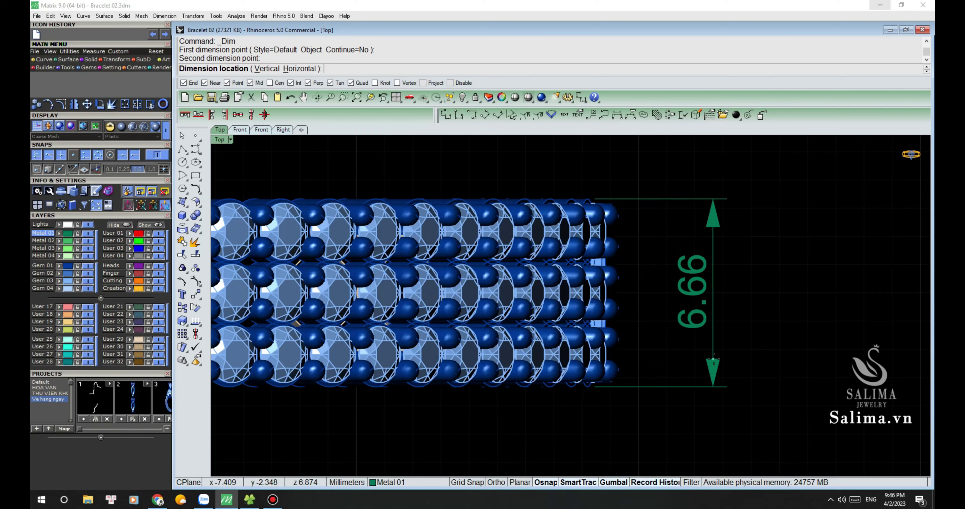
{"action": "scroll", "coordinate": [709, 332], "scroll_direction": "down", "scroll_amount": 3}
{"action": "scroll", "coordinate": [700, 258], "scroll_direction": "down", "scroll_amount": 1}
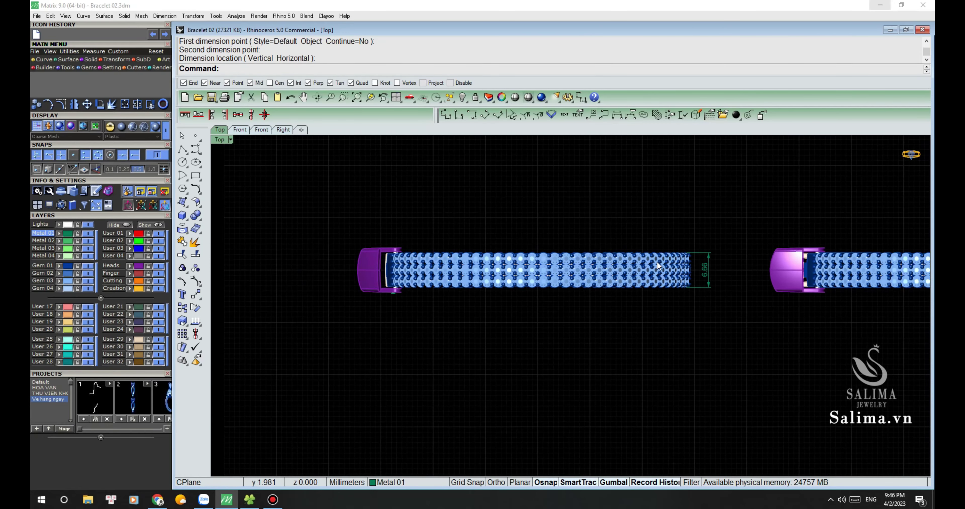
{"action": "scroll", "coordinate": [658, 261], "scroll_direction": "up", "scroll_amount": 2}
{"action": "scroll", "coordinate": [398, 236], "scroll_direction": "up", "scroll_amount": 1}
{"action": "scroll", "coordinate": [457, 241], "scroll_direction": "up", "scroll_amount": 2}
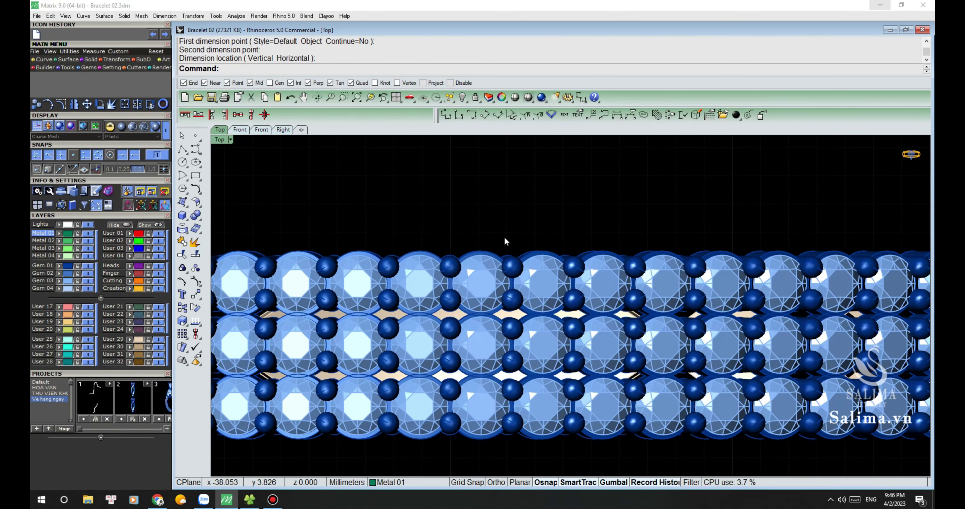
{"action": "scroll", "coordinate": [468, 258], "scroll_direction": "down", "scroll_amount": 1}
{"action": "scroll", "coordinate": [482, 248], "scroll_direction": "down", "scroll_amount": 1}
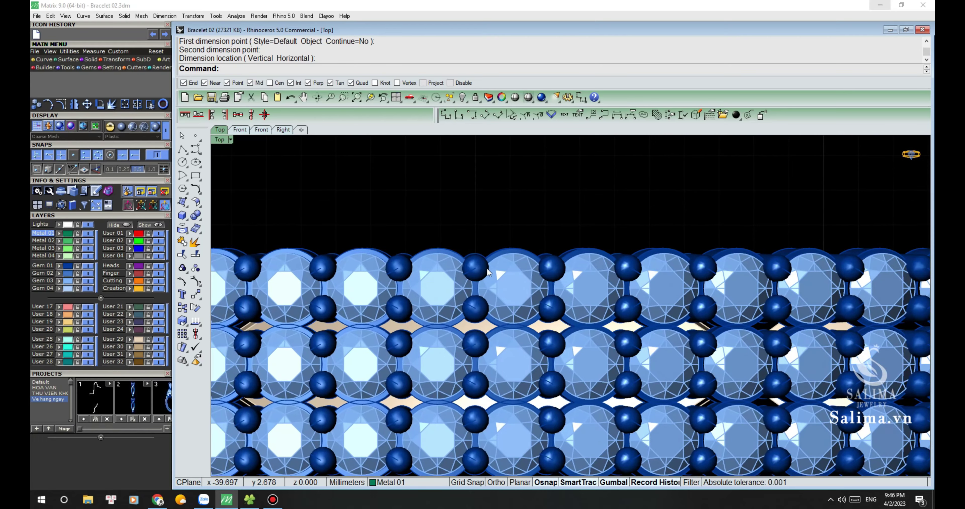
{"action": "scroll", "coordinate": [492, 260], "scroll_direction": "down", "scroll_amount": 1}
{"action": "key", "text": "ctrl+F2"}
- Pan and zoom the Front view to frame the bracelets, then restore the multi-view layout
{"action": "scroll", "coordinate": [495, 257], "scroll_direction": "down", "scroll_amount": 3}
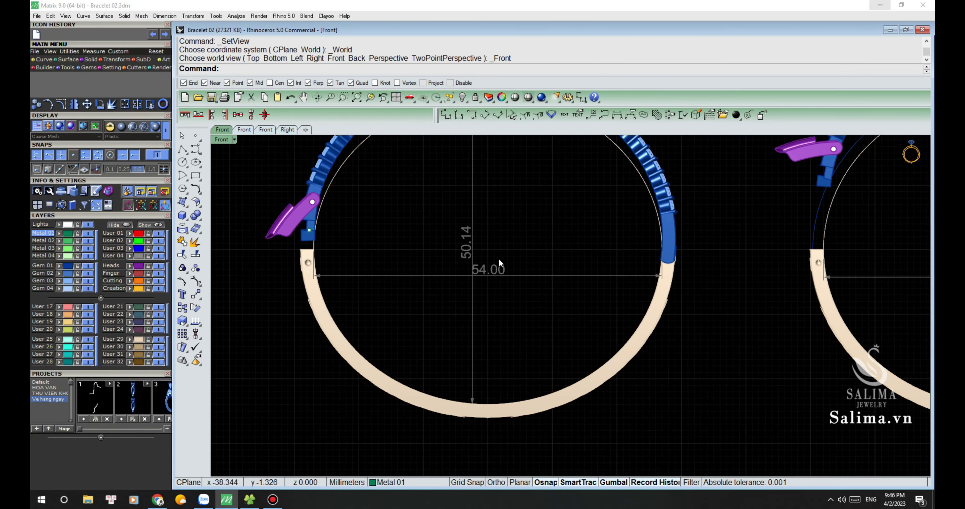
{"action": "scroll", "coordinate": [494, 382], "scroll_direction": "up", "scroll_amount": 4}
{"action": "scroll", "coordinate": [494, 395], "scroll_direction": "down", "scroll_amount": 1}
{"action": "scroll", "coordinate": [494, 392], "scroll_direction": "down", "scroll_amount": 2}
{"action": "mouse_move", "coordinate": [520, 266]}
{"action": "right_mouse_down"}
{"action": "mouse_move", "coordinate": [539, 389]}
{"action": "mouse_move", "coordinate": [529, 300]}
{"action": "right_mouse_up"}
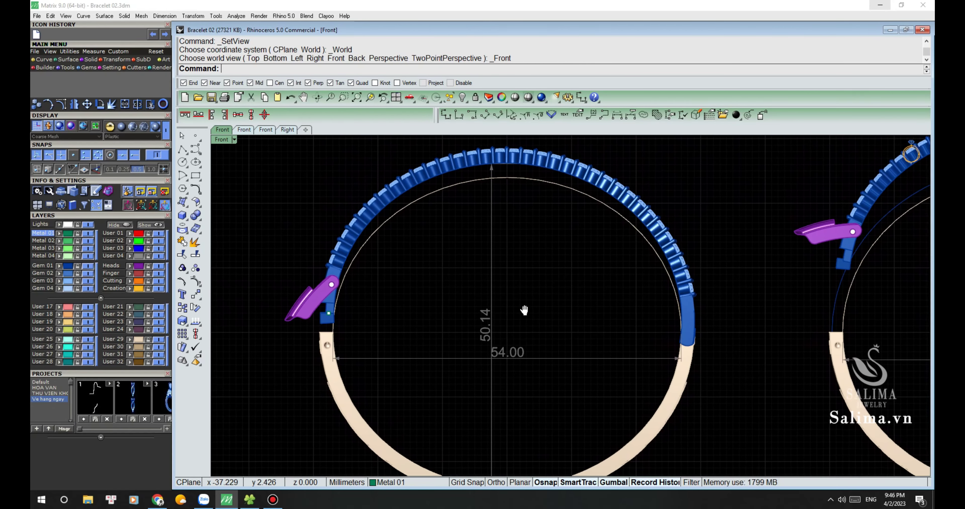
{"action": "scroll", "coordinate": [529, 299], "scroll_direction": "down", "scroll_amount": 3}
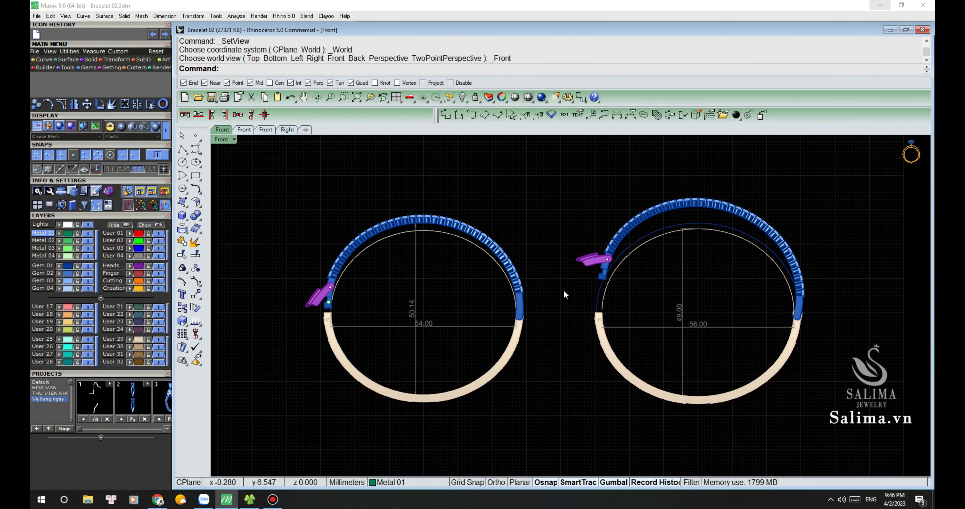
{"action": "scroll", "coordinate": [640, 257], "scroll_direction": "up", "scroll_amount": 1}
{"action": "scroll", "coordinate": [661, 248], "scroll_direction": "up", "scroll_amount": 1}
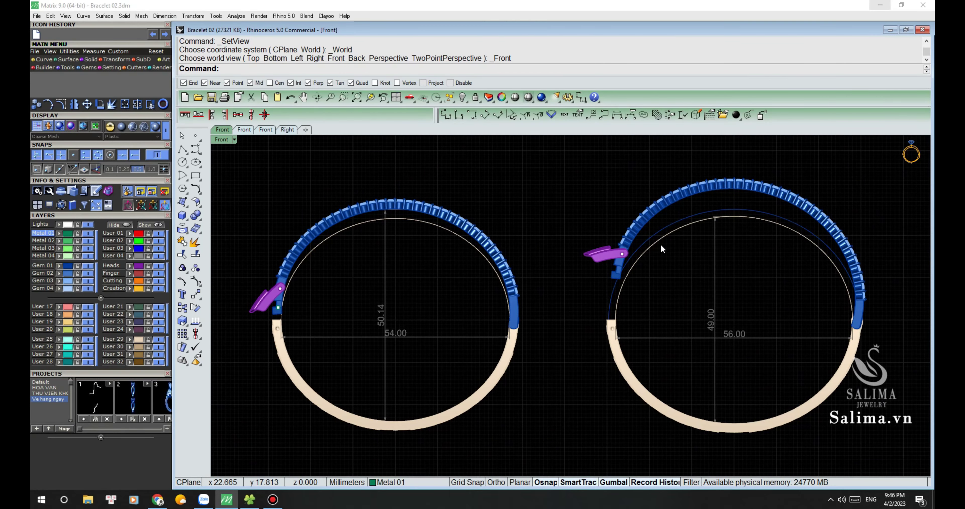
{"action": "double_click", "coordinate": [225, 140]}
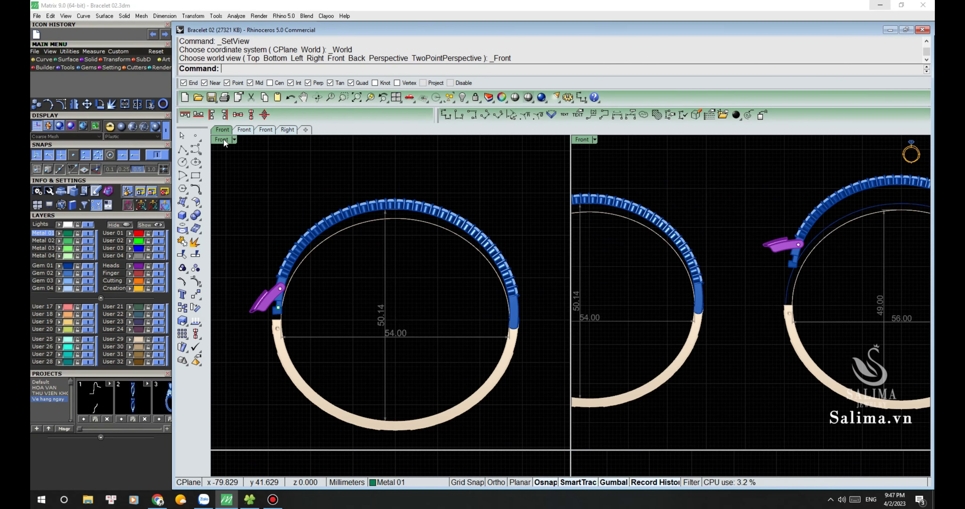
- Set the second viewport to an orbited Perspective and apply the 4View layout
{"action": "scroll", "coordinate": [704, 198], "scroll_direction": "down", "scroll_amount": 5}
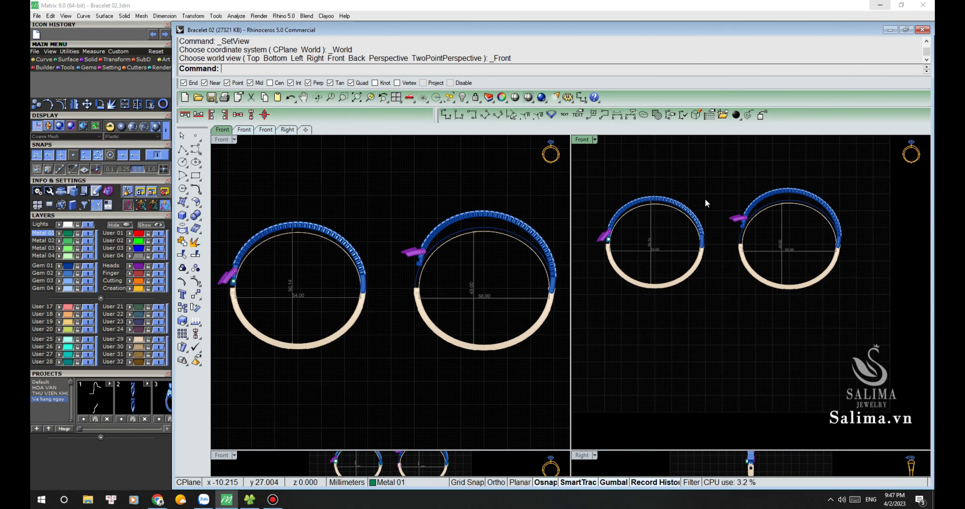
{"action": "key", "text": "ctrl+F4"}
{"action": "mouse_move", "coordinate": [743, 189]}
{"action": "right_mouse_down"}
{"action": "mouse_move", "coordinate": [723, 204]}
{"action": "mouse_move", "coordinate": [739, 214]}
{"action": "right_mouse_up"}
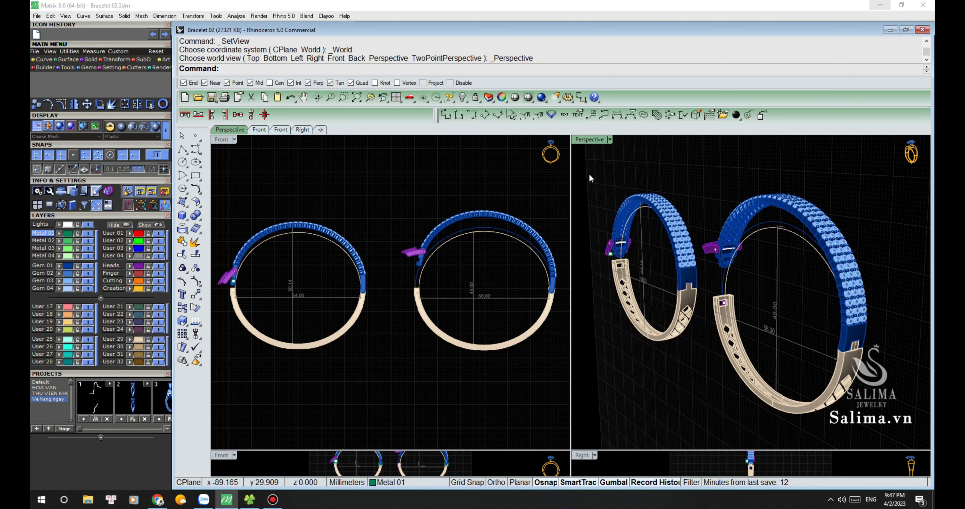
{"action": "type", "text": "4view"}
{"action": "key", "text": "Return"}
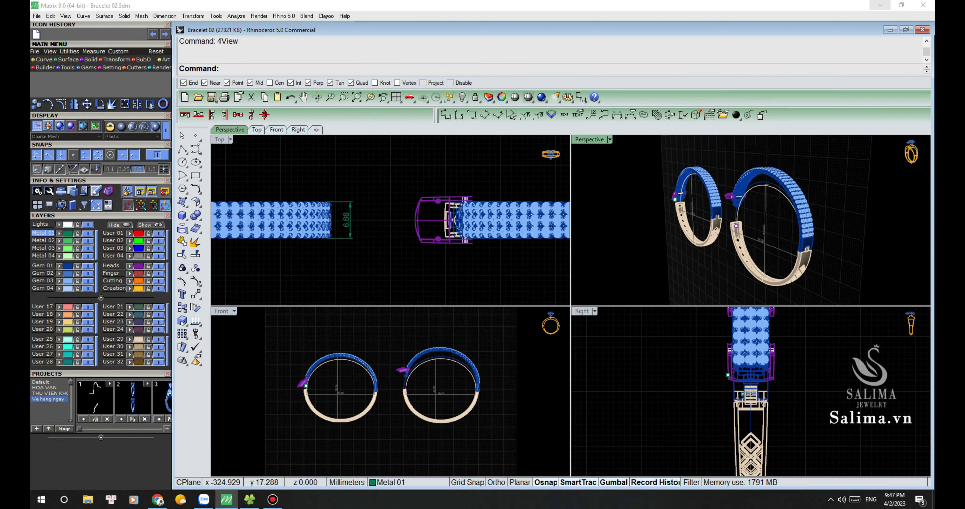
- Repeat 4View, maximize the Perspective viewport, and orbit around both bracelets
{"action": "right_click", "coordinate": [599, 149]}
{"action": "double_click", "coordinate": [596, 146]}
{"action": "scroll", "coordinate": [703, 248], "scroll_direction": "down", "scroll_amount": 5}
{"action": "scroll", "coordinate": [807, 244], "scroll_direction": "up", "scroll_amount": 3}
{"action": "mouse_move", "coordinate": [808, 244]}
{"action": "right_mouse_down"}
{"action": "mouse_move", "coordinate": [781, 229]}
{"action": "mouse_move", "coordinate": [857, 231]}
{"action": "right_mouse_up"}
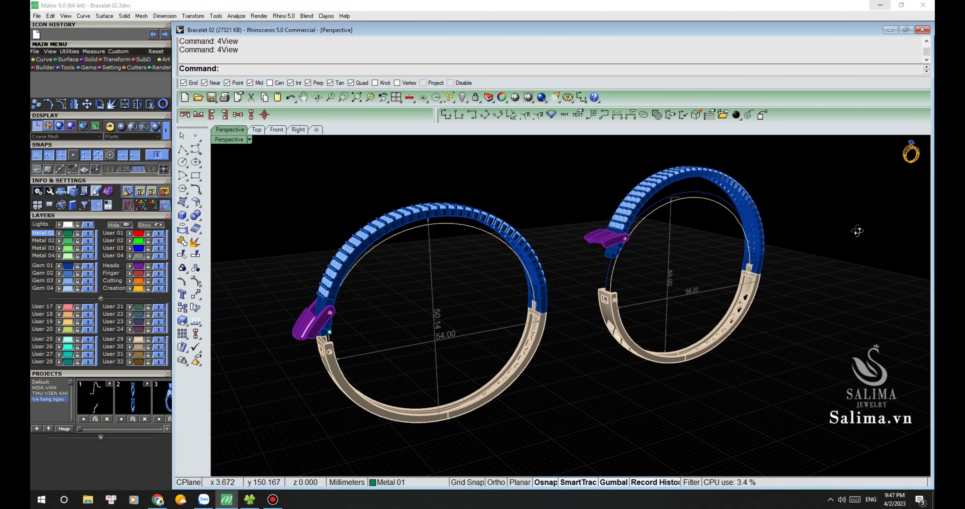
{"action": "right_click_drag", "start_coordinate": [739, 241], "coordinate": [723, 258]}
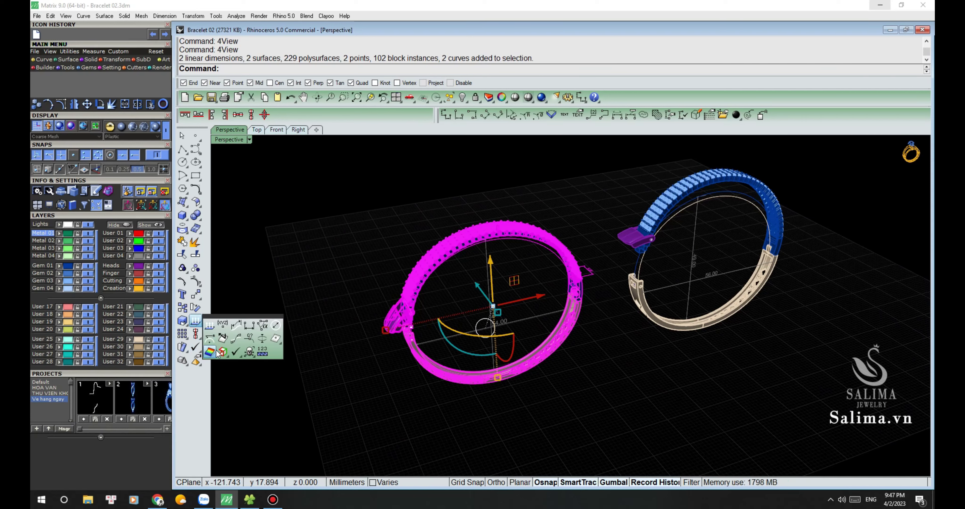
- Run Show Edges on the left bracelet, confirming 3085 edges with no naked or non-manifold edges, then deselect
{"action": "left_click", "coordinate": [222, 351]}
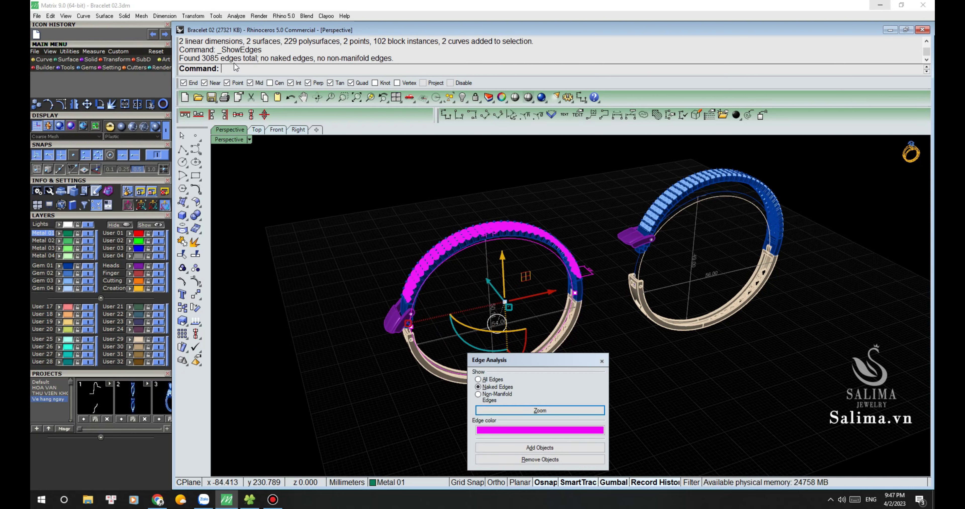
{"action": "left_click_drag", "start_coordinate": [261, 59], "coordinate": [386, 60]}
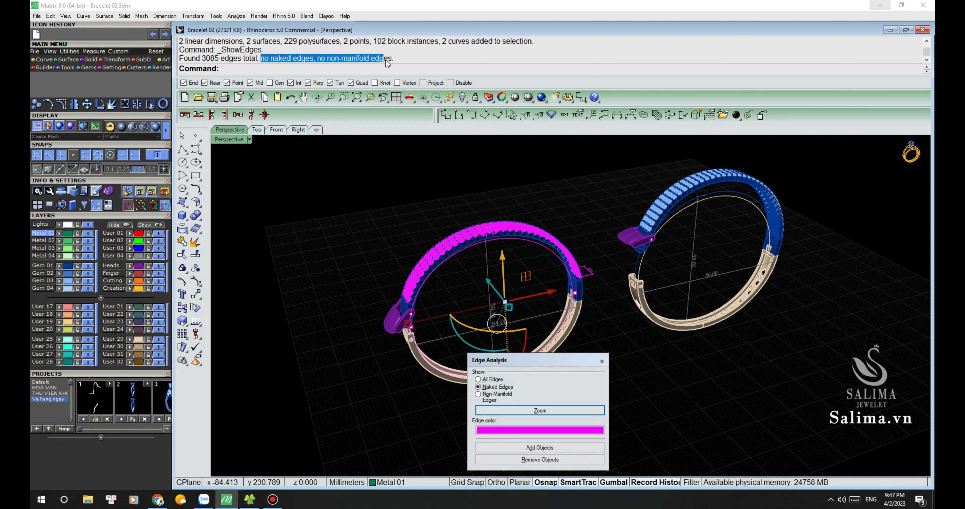
{"action": "left_click", "coordinate": [602, 361]}
{"action": "left_click", "coordinate": [625, 348]}
{"action": "scroll", "coordinate": [622, 345], "scroll_direction": "down", "scroll_amount": 2}
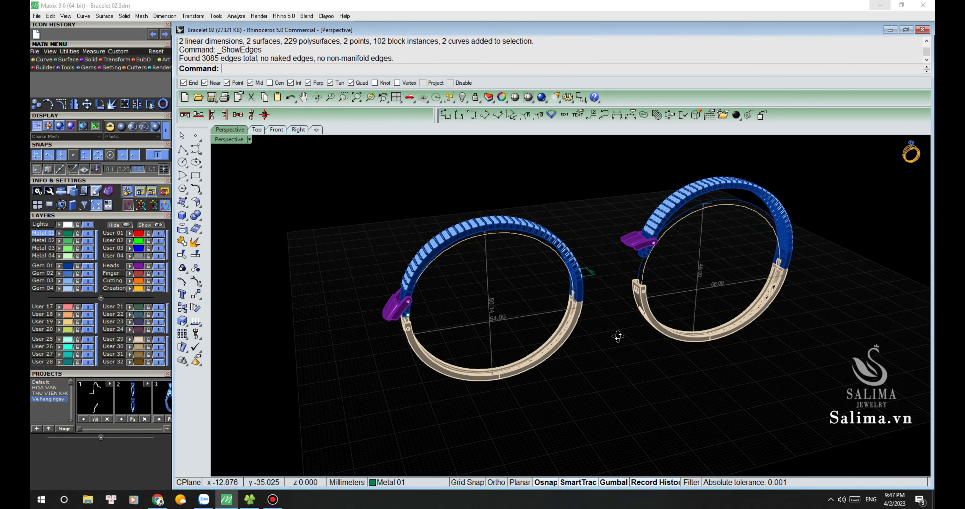
{"action": "scroll", "coordinate": [619, 341], "scroll_direction": "down", "scroll_amount": 1}
{"action": "right_click_drag", "start_coordinate": [618, 339], "coordinate": [601, 344]}
{"action": "scroll", "coordinate": [614, 321], "scroll_direction": "up", "scroll_amount": 2}
{"action": "scroll", "coordinate": [622, 284], "scroll_direction": "up", "scroll_amount": 2}
{"action": "scroll", "coordinate": [620, 268], "scroll_direction": "up", "scroll_amount": 2}
{"action": "right_click_drag", "start_coordinate": [620, 269], "coordinate": [629, 260]}
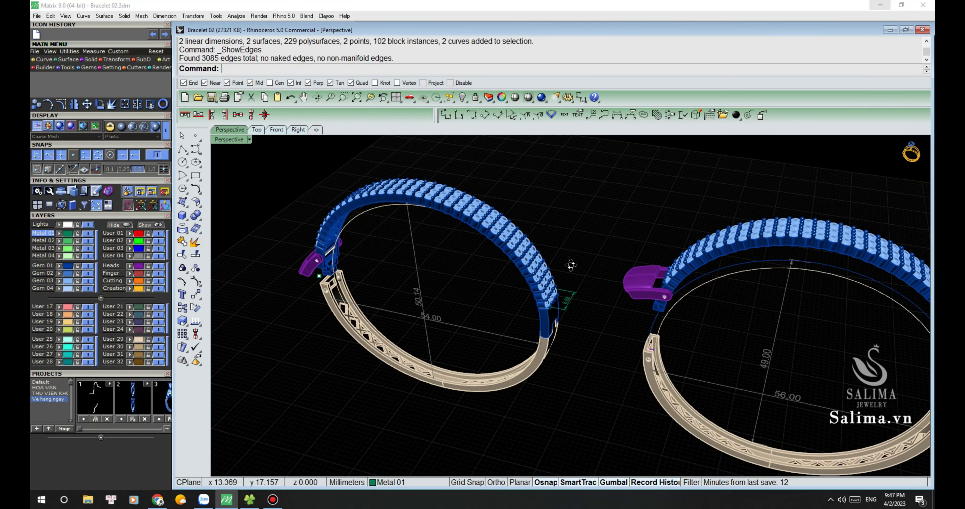